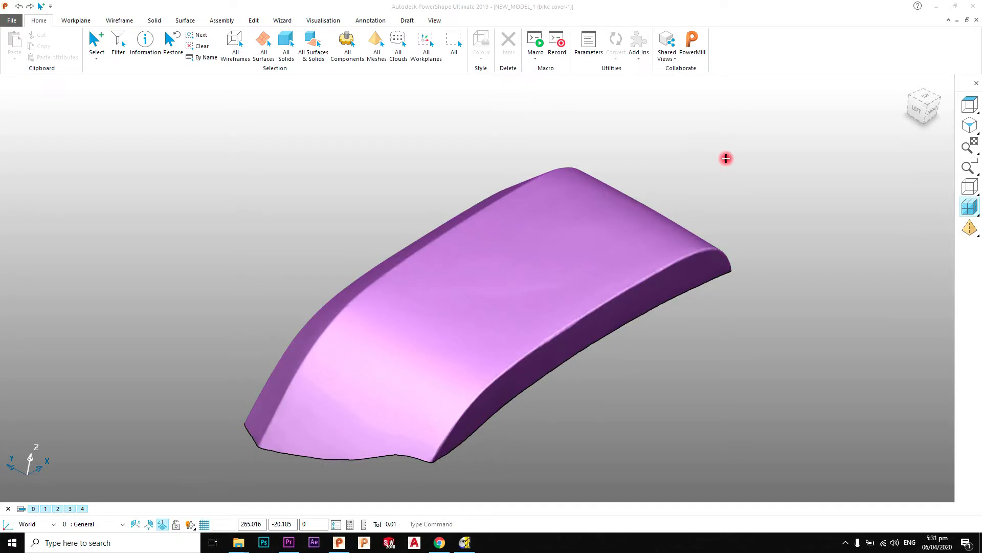
click(921, 98)
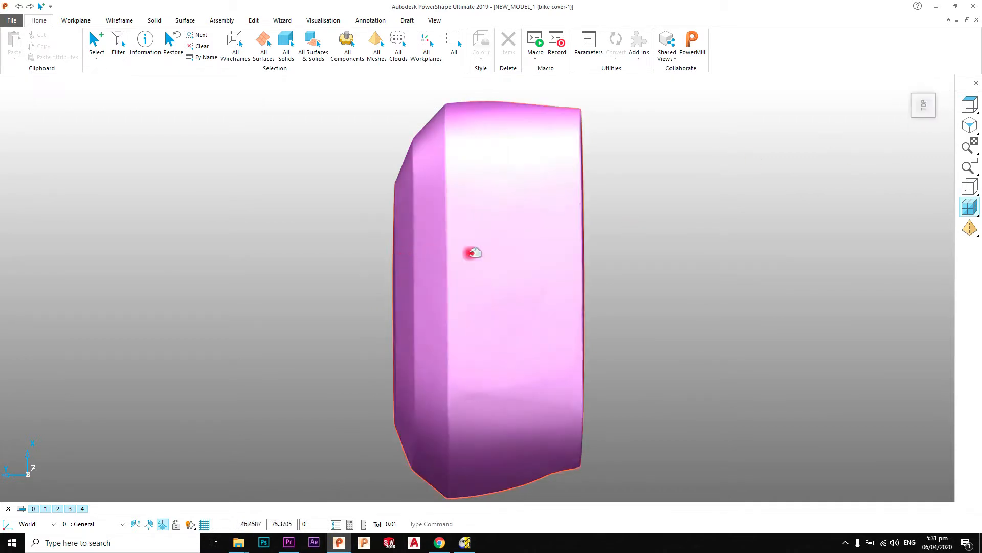
click(522, 248)
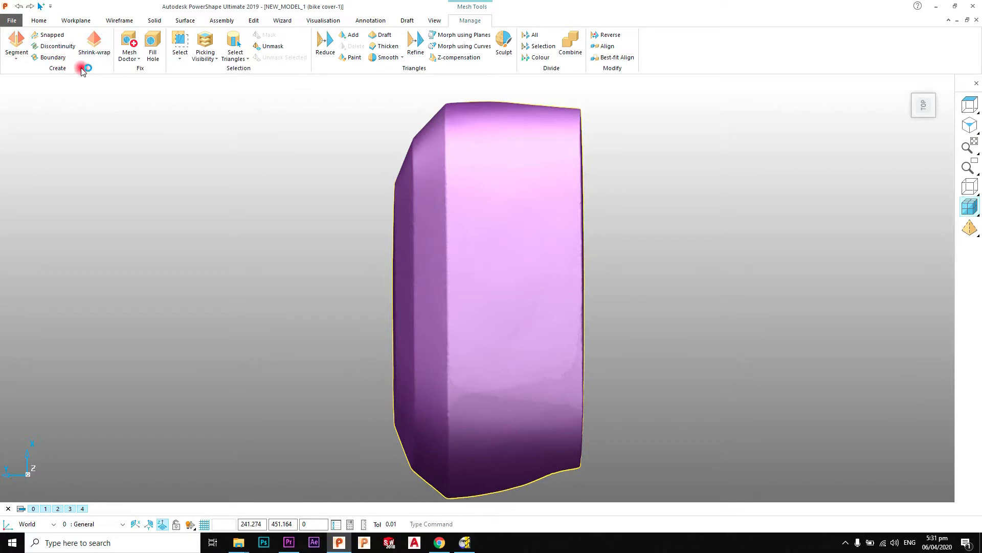
click(17, 61)
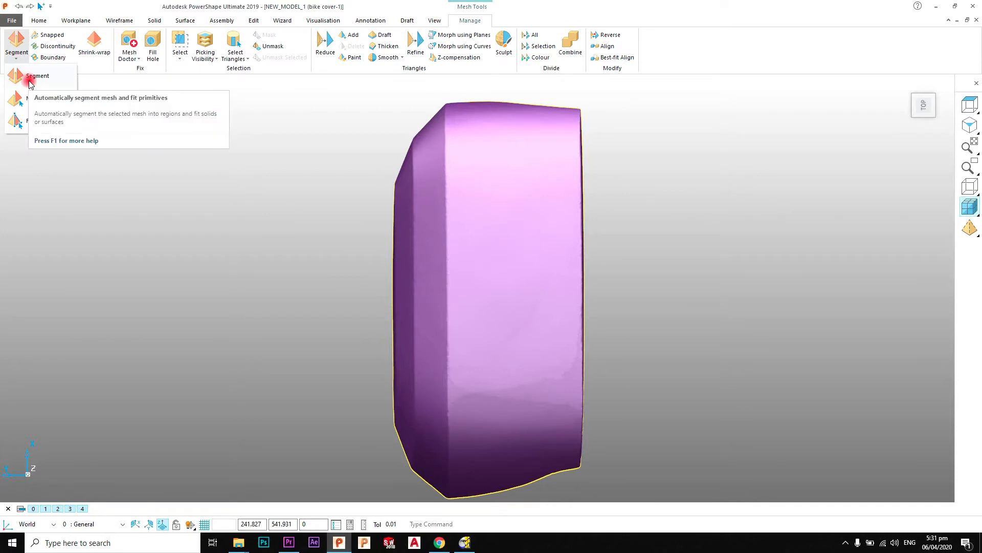
click(380, 154)
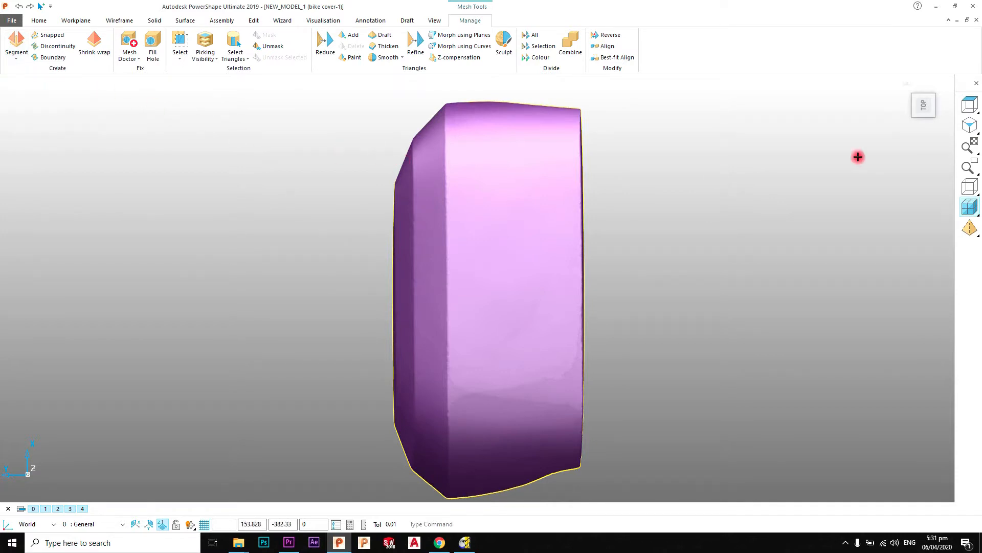
Examine the bike cover mesh from several angles, covering its top face, sloped side faces and trimmed lower edge
click(969, 125)
scroll(399, 259, up, 3)
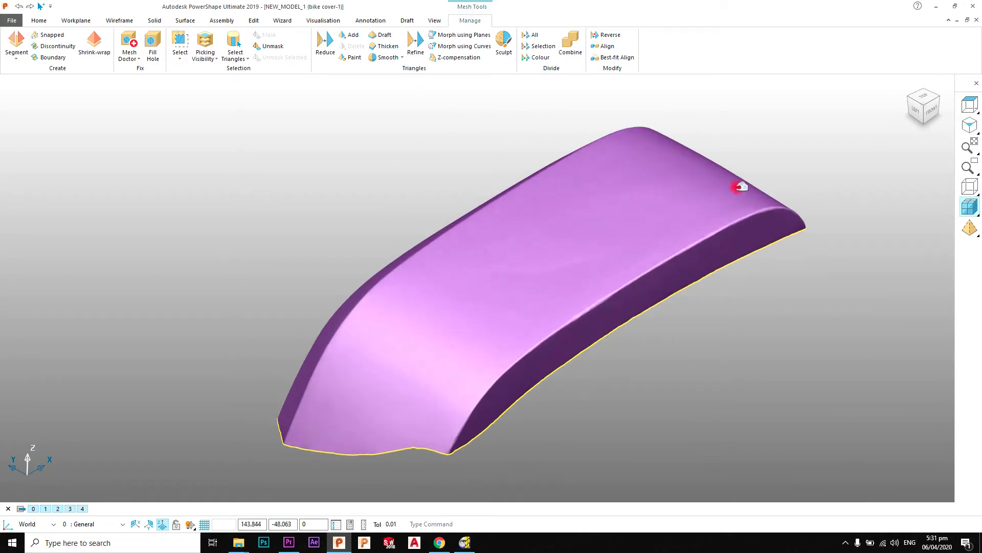
middle_drag(578, 278, 587, 233)
middle_drag(605, 271, 492, 322)
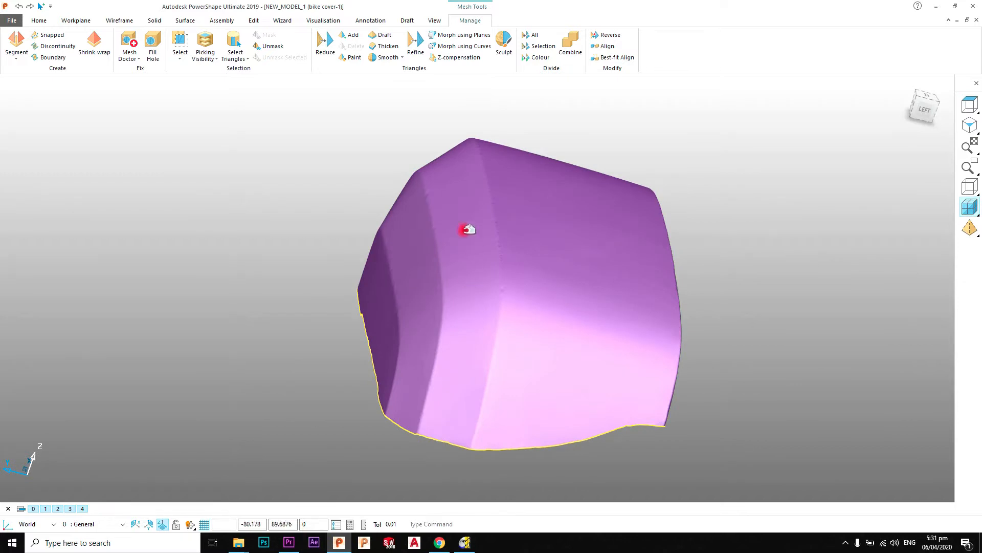
middle_drag(467, 229, 481, 251)
middle_drag(387, 296, 505, 290)
scroll(505, 290, up, 2)
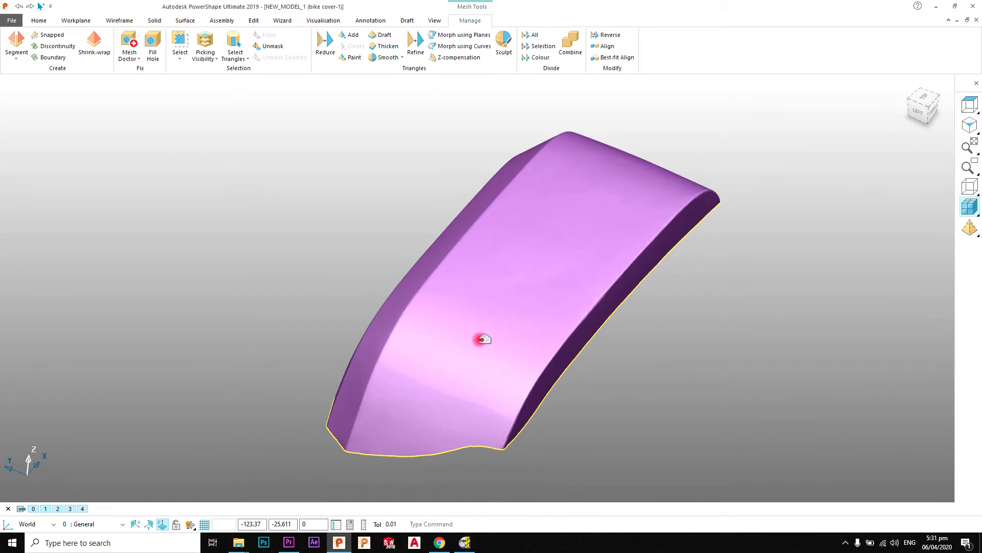
middle_drag(477, 336, 492, 283)
middle_drag(517, 251, 535, 261)
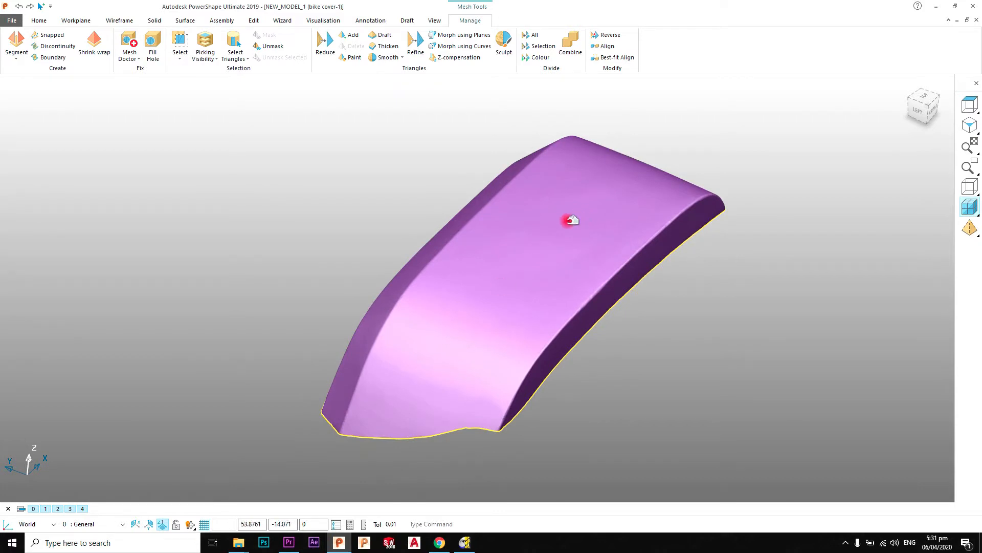
middle_drag(494, 241, 545, 325)
middle_drag(640, 276, 434, 218)
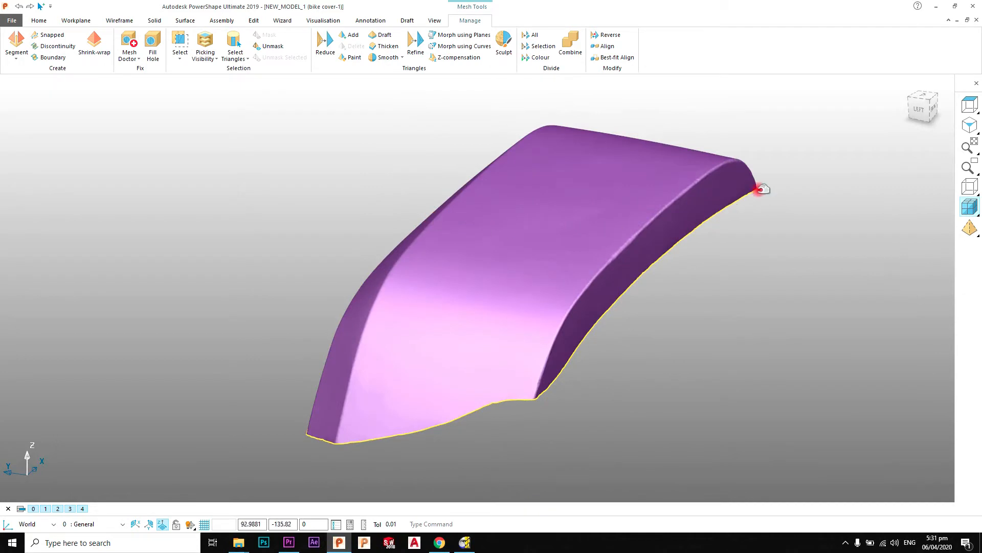
middle_drag(364, 310, 502, 296)
middle_drag(438, 239, 465, 388)
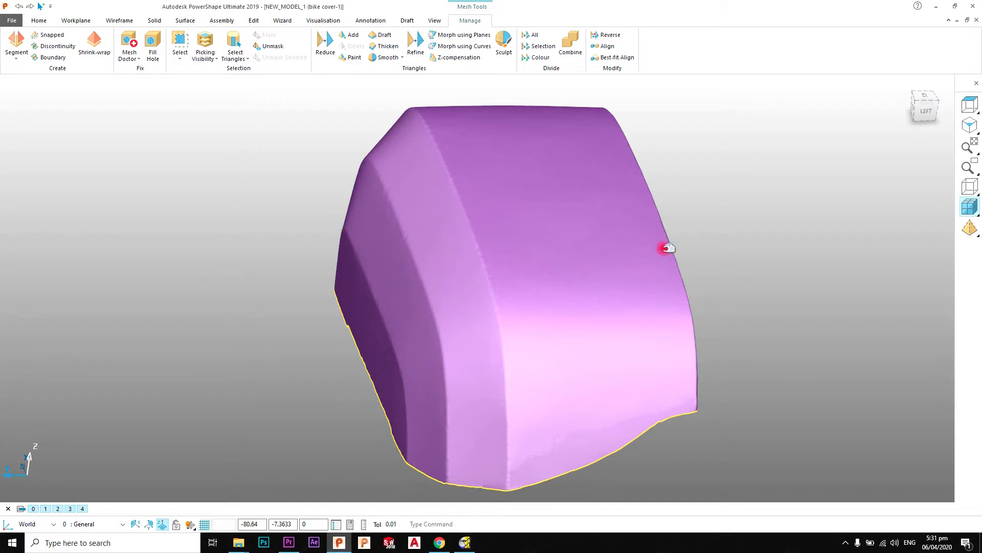
click(968, 125)
click(767, 167)
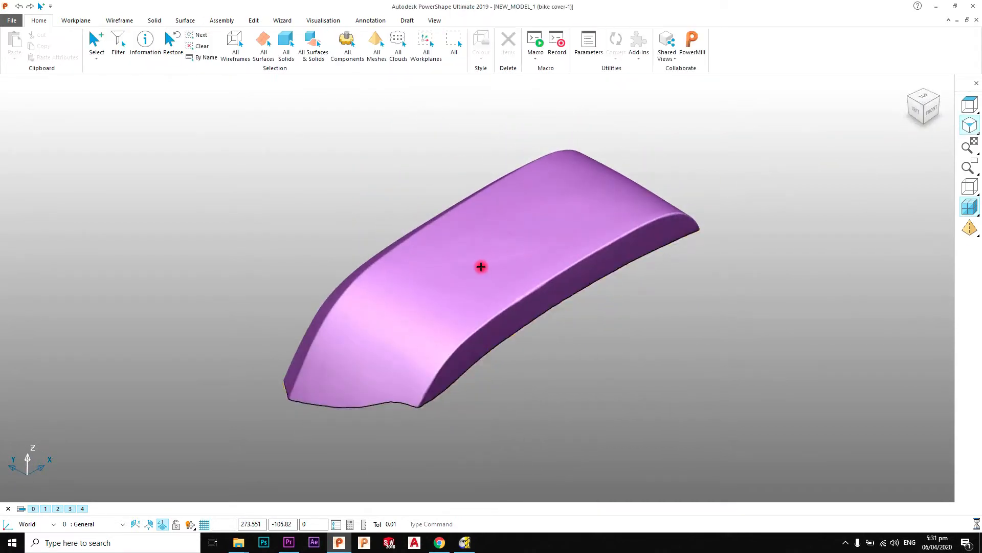
Start a manual segmentation of the mesh and select a region on its large top face with the angle set to 5
click(480, 268)
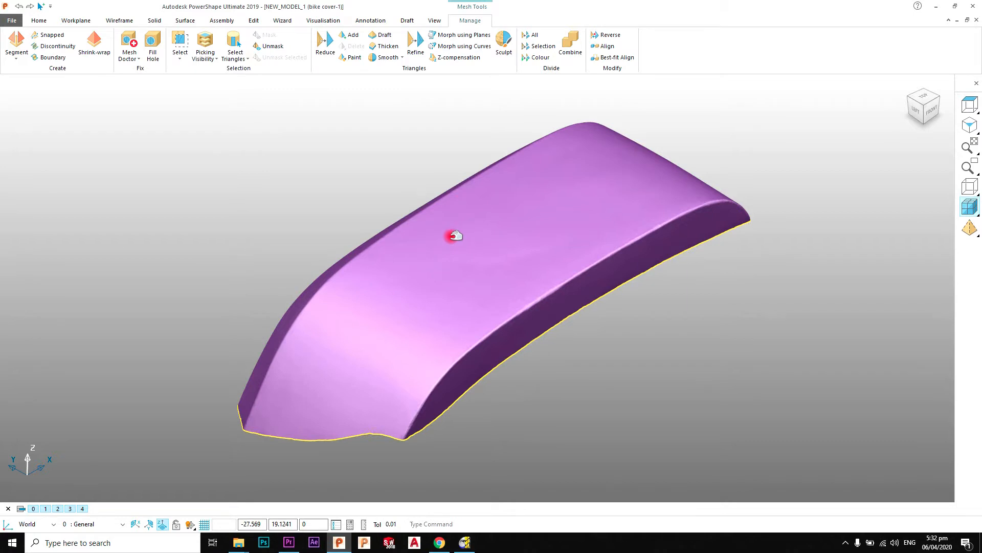
click(17, 58)
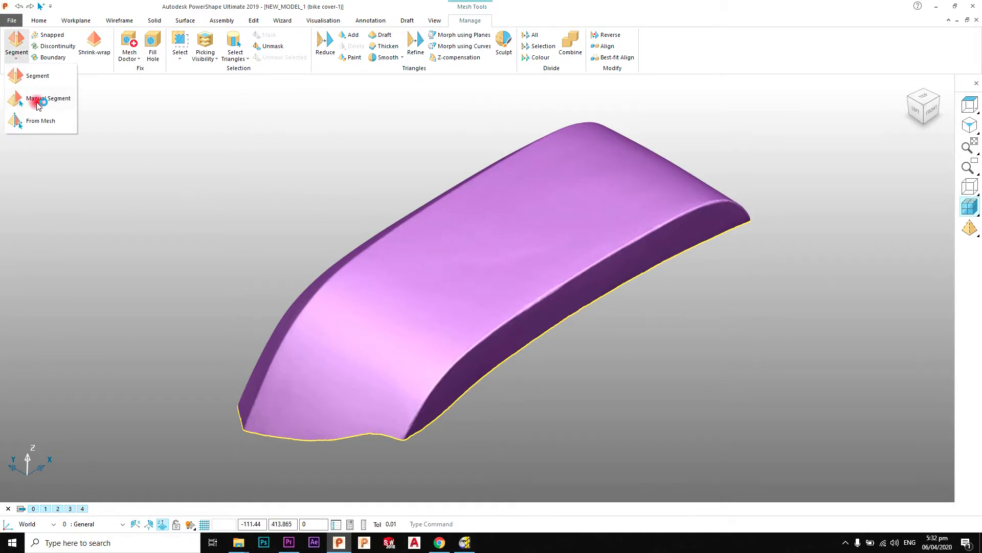
click(37, 102)
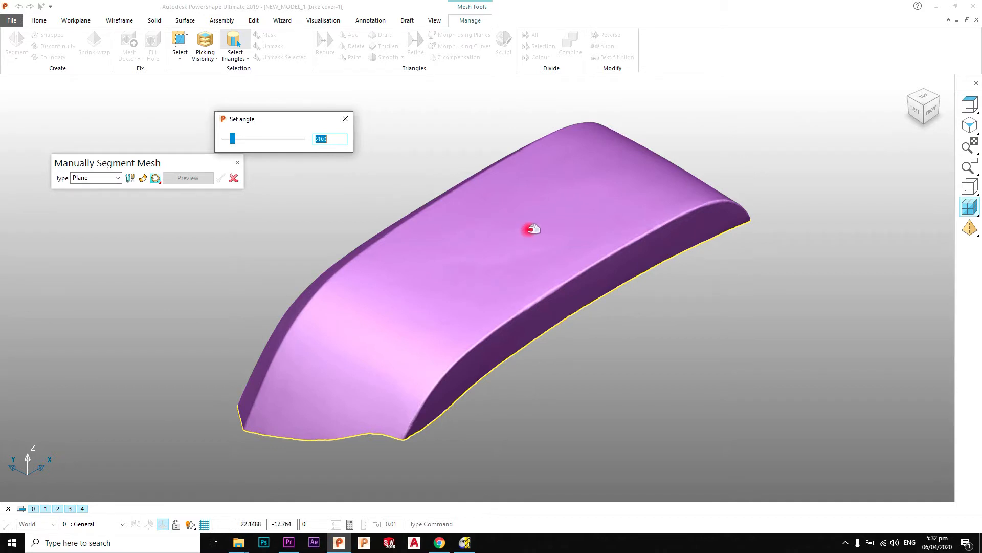
click(463, 268)
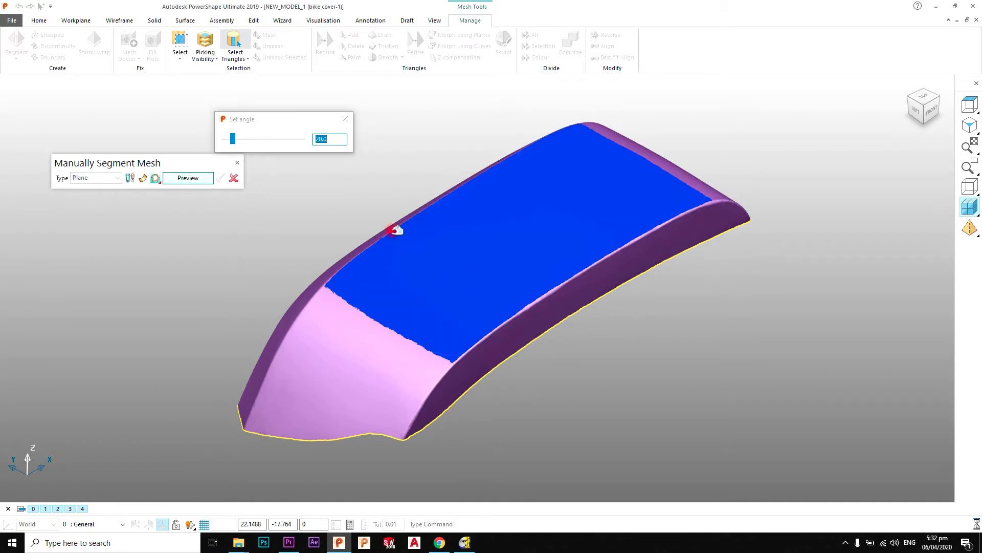
click(276, 143)
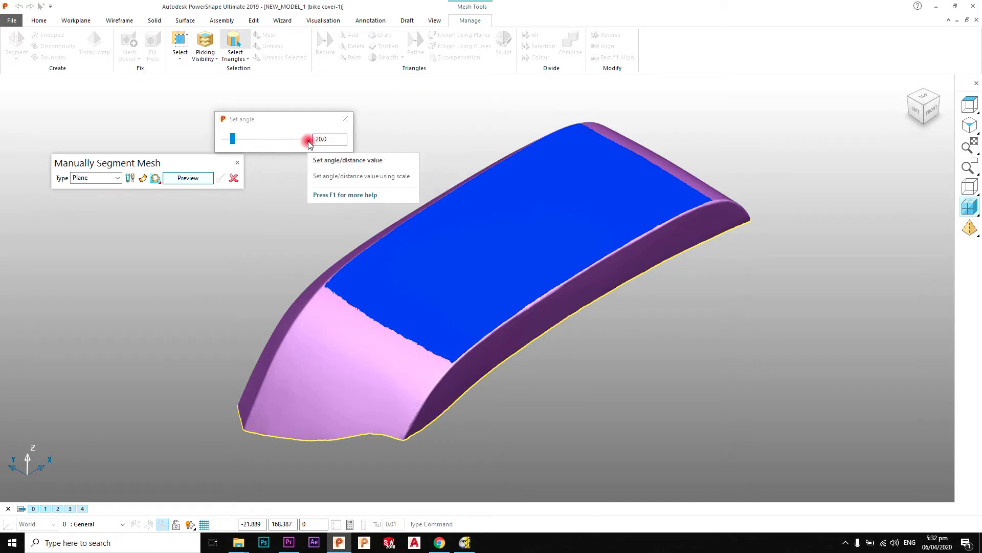
double_click(326, 139)
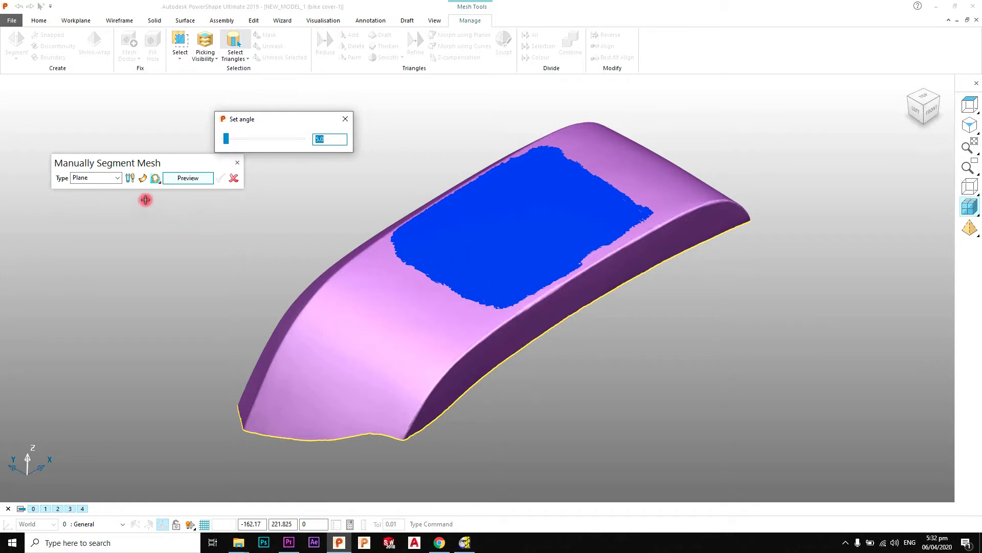
Try fitting a Cylinder to the selected top region, preview the fit, and discard the segmentation
click(117, 177)
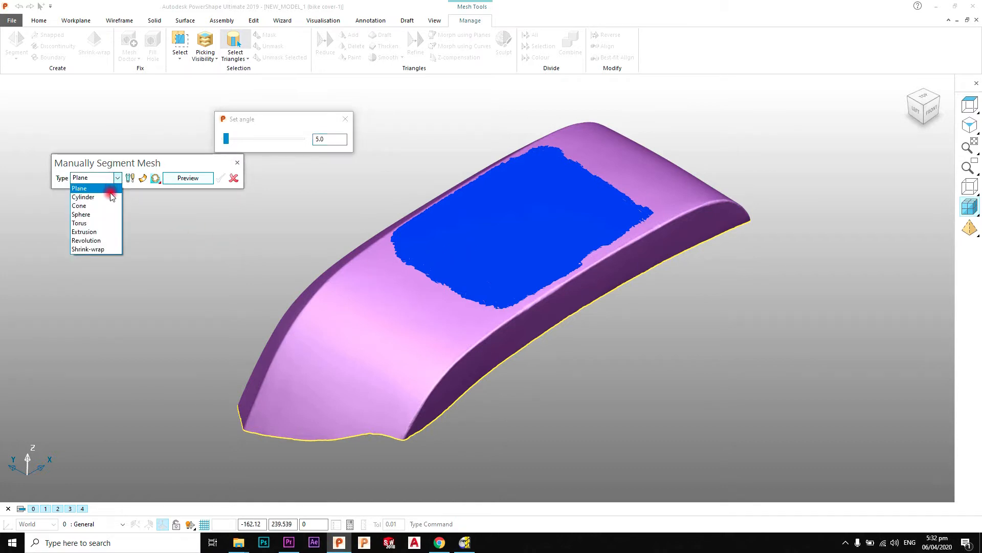
click(86, 198)
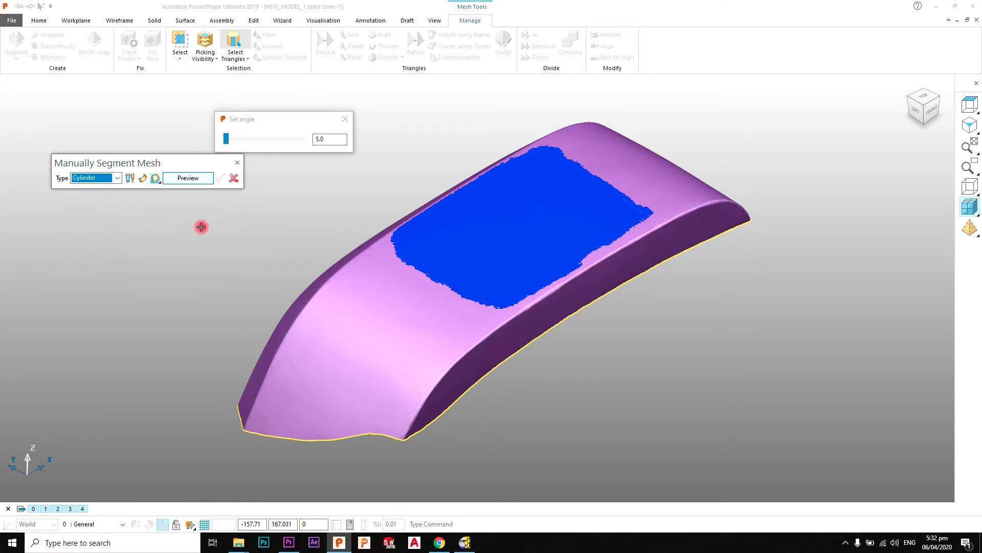
click(192, 179)
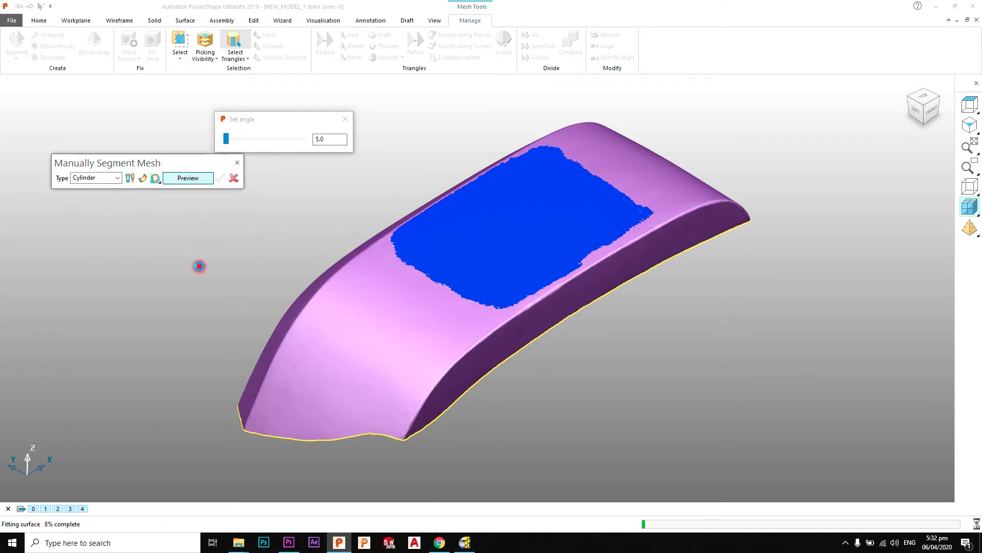
middle_drag(499, 221, 529, 263)
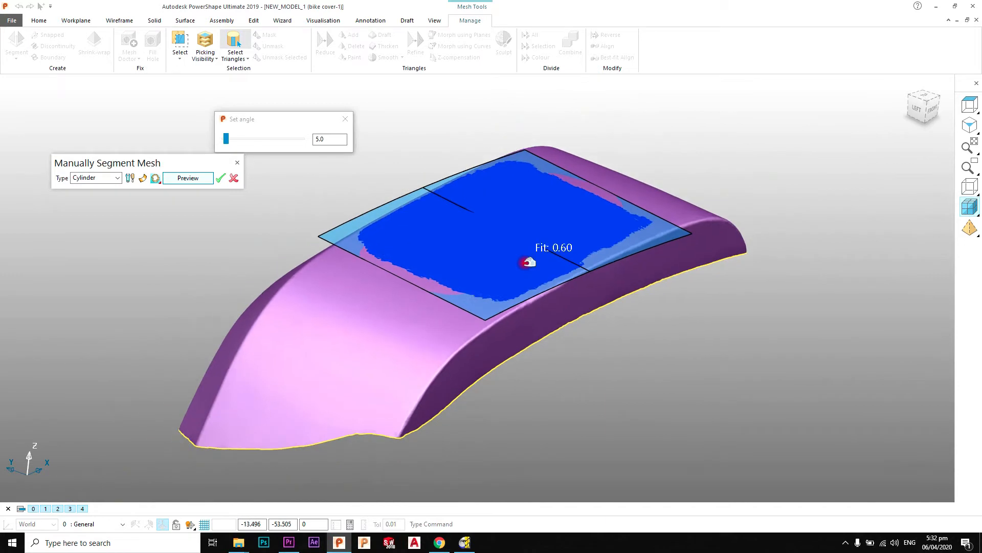
click(233, 179)
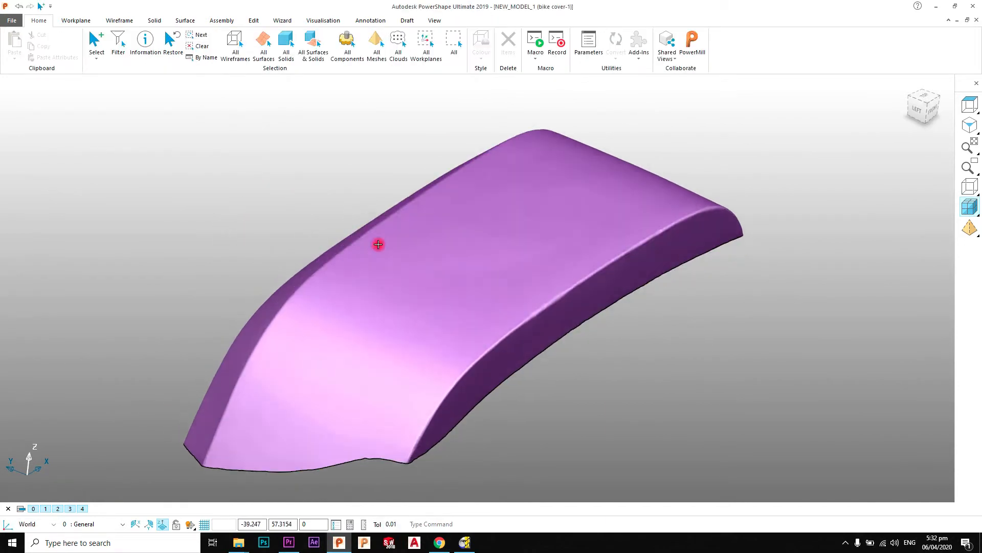
Manually segment the flat side face of the mesh and fit a Plane surface to it
click(447, 254)
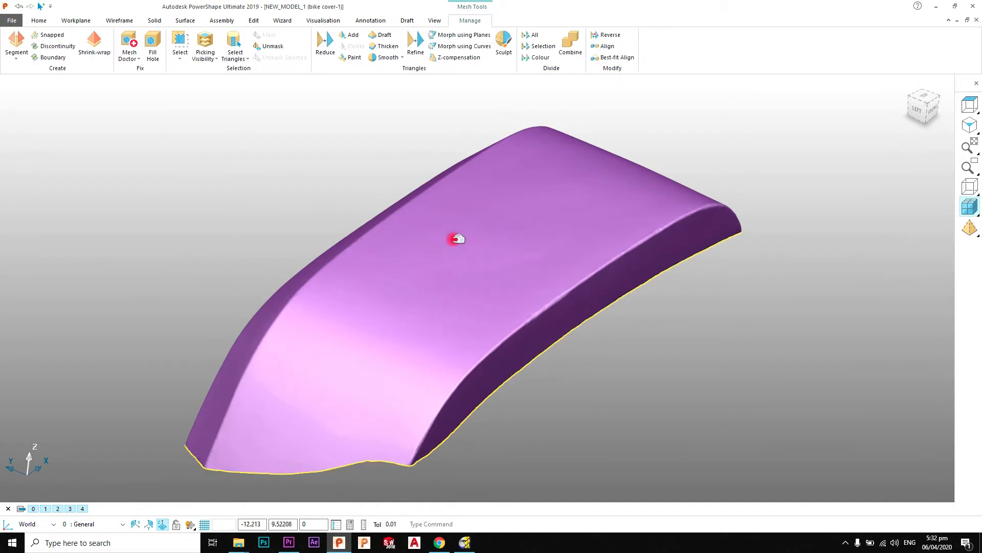
click(17, 59)
click(17, 93)
middle_drag(582, 278, 658, 226)
middle_drag(450, 315, 589, 268)
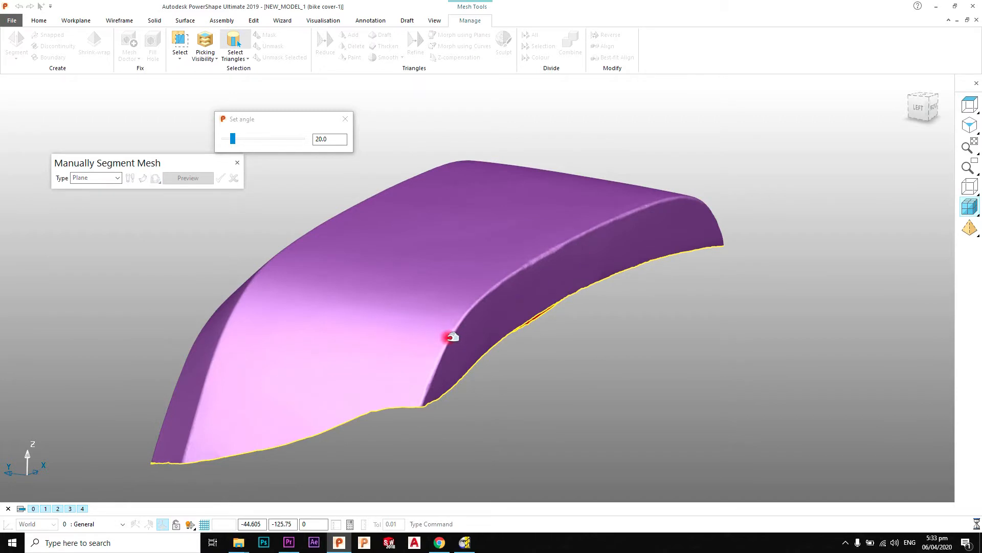
click(448, 334)
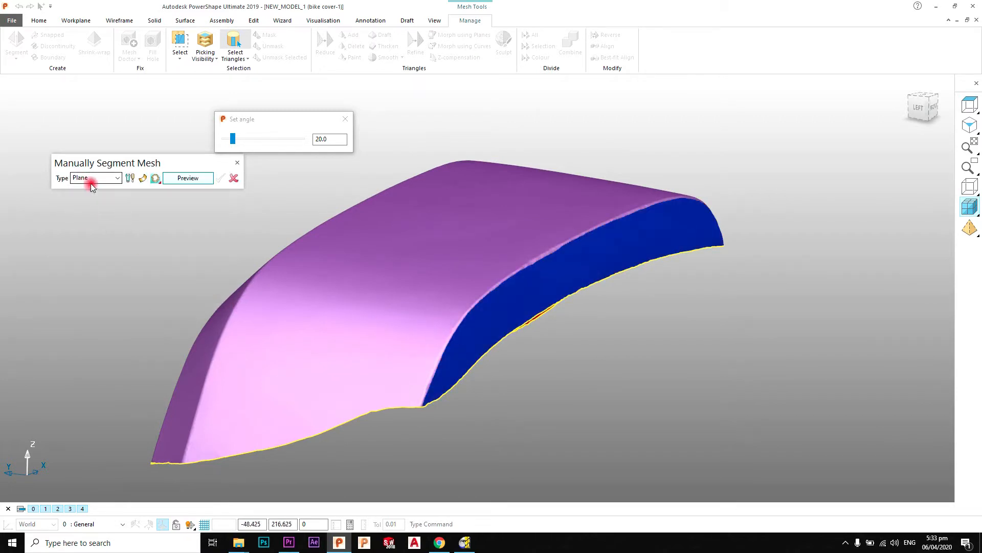
click(179, 180)
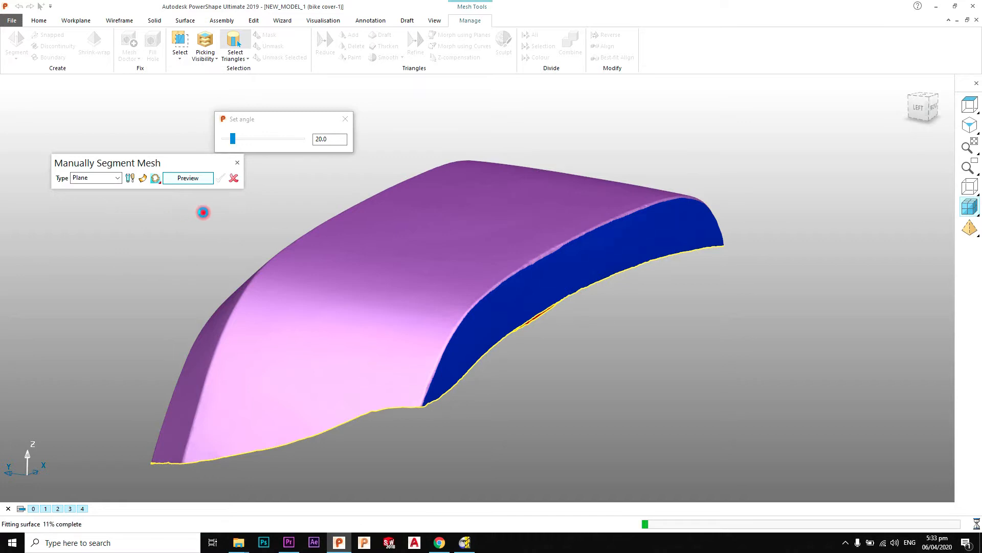
mouse_move(478, 231)
middle_down()
mouse_move(588, 271)
mouse_move(713, 276)
mouse_move(628, 235)
mouse_move(463, 230)
middle_up()
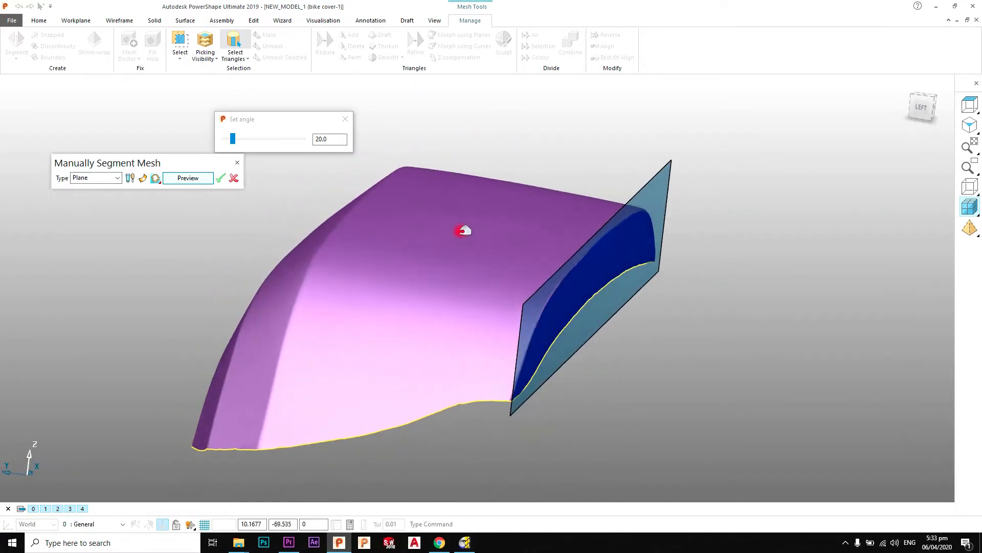
click(223, 180)
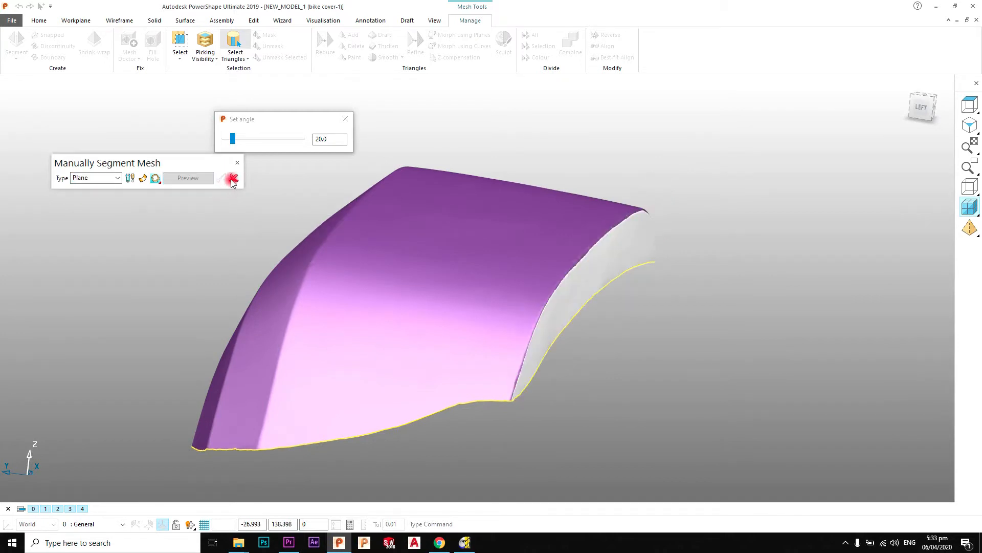
click(233, 179)
Inspect the plane fitted along the side of the mesh and delete that surface
middle_drag(280, 214, 552, 294)
scroll(553, 294, down, 3)
click(325, 233)
middle_drag(466, 245, 479, 272)
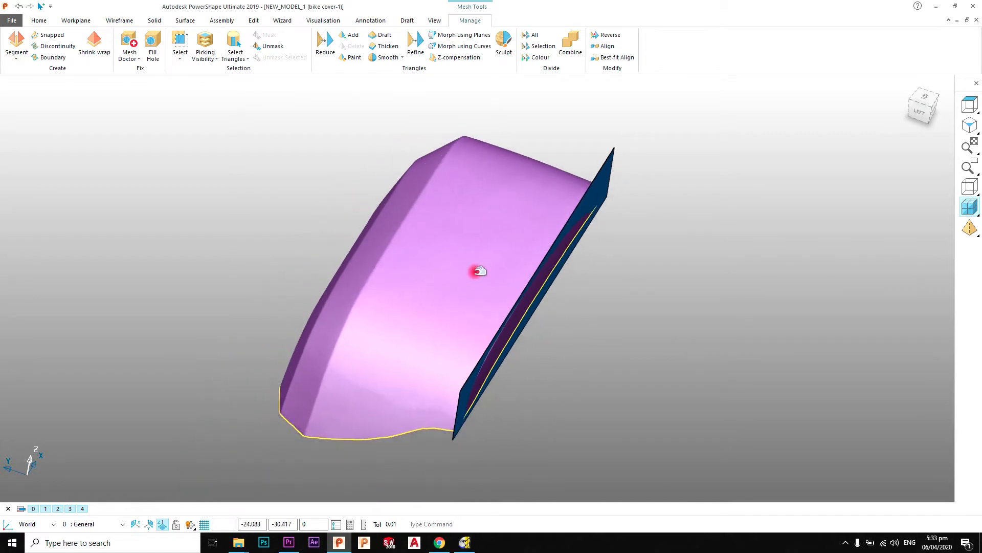
click(18, 61)
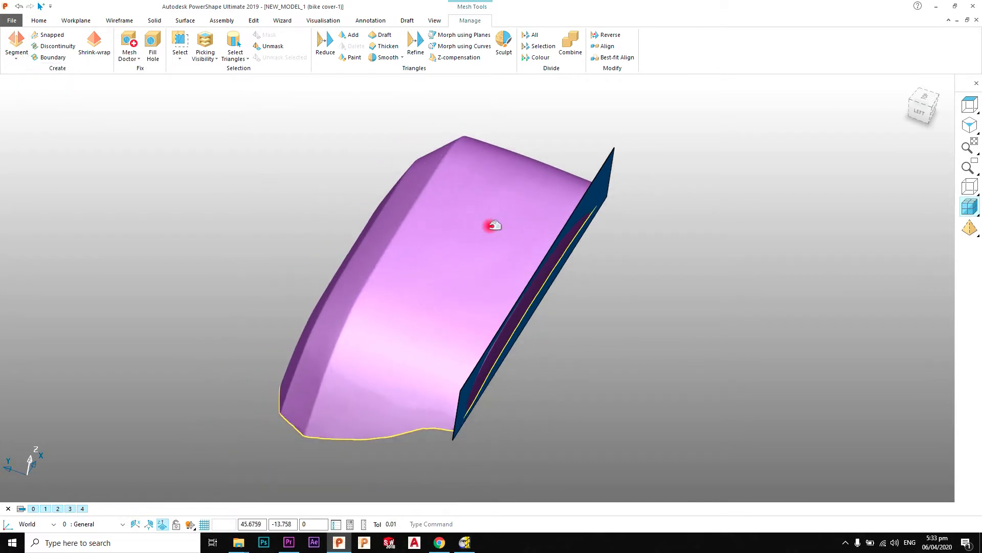
middle_drag(493, 226, 653, 255)
click(635, 180)
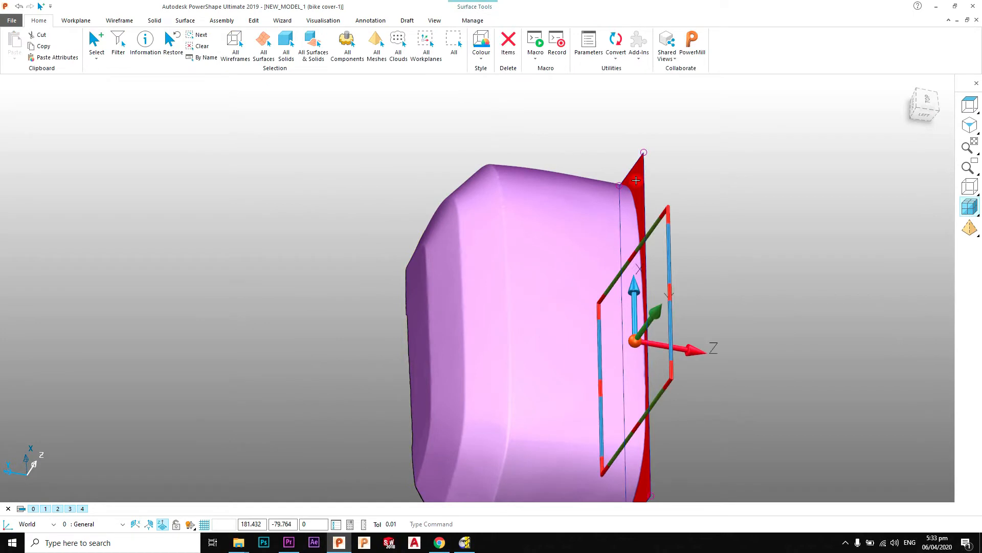
key(Delete)
Create a trimmed surface from a closed freehand curve on the mesh's large top face, using Mesh Surfacing with tolerance 0.1
middle_drag(732, 328, 624, 324)
shift+middle_drag(625, 324, 486, 255)
click(533, 277)
middle_drag(491, 292, 305, 248)
click(17, 58)
click(46, 123)
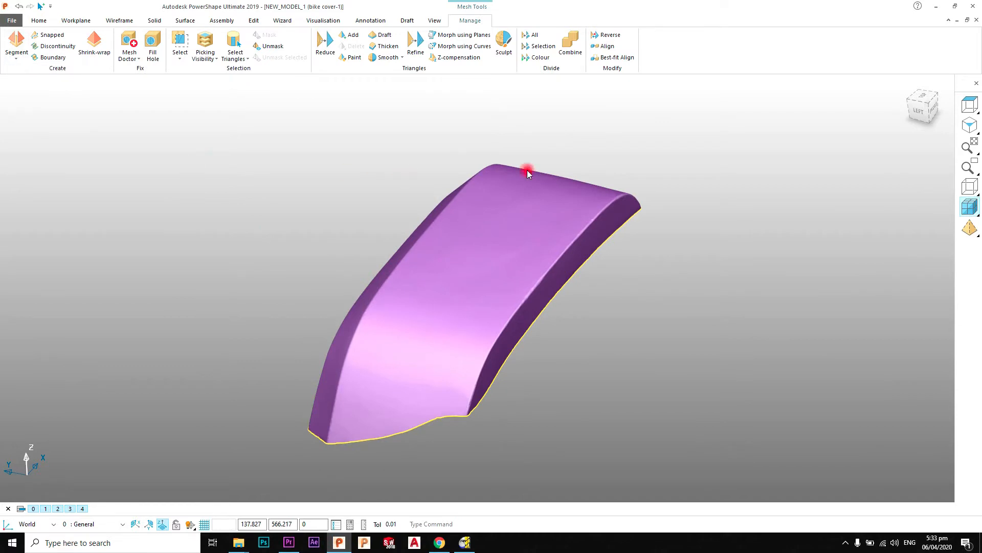
click(923, 94)
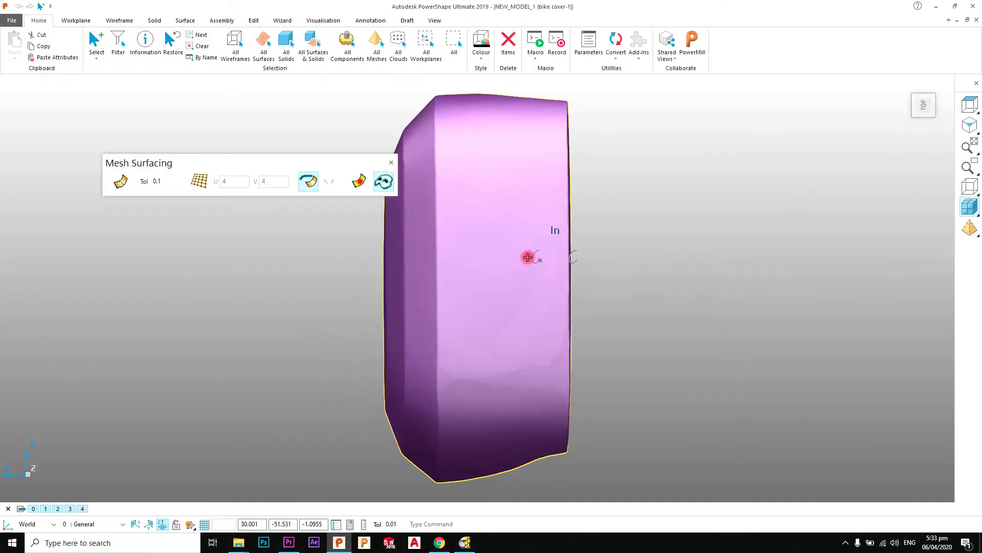
scroll(585, 258, up, 5)
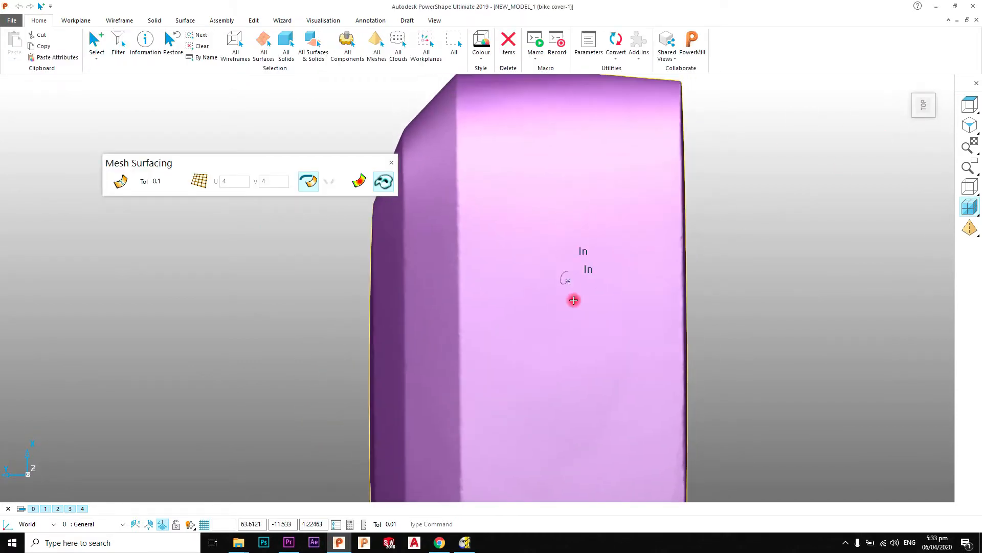
scroll(586, 282, down, 3)
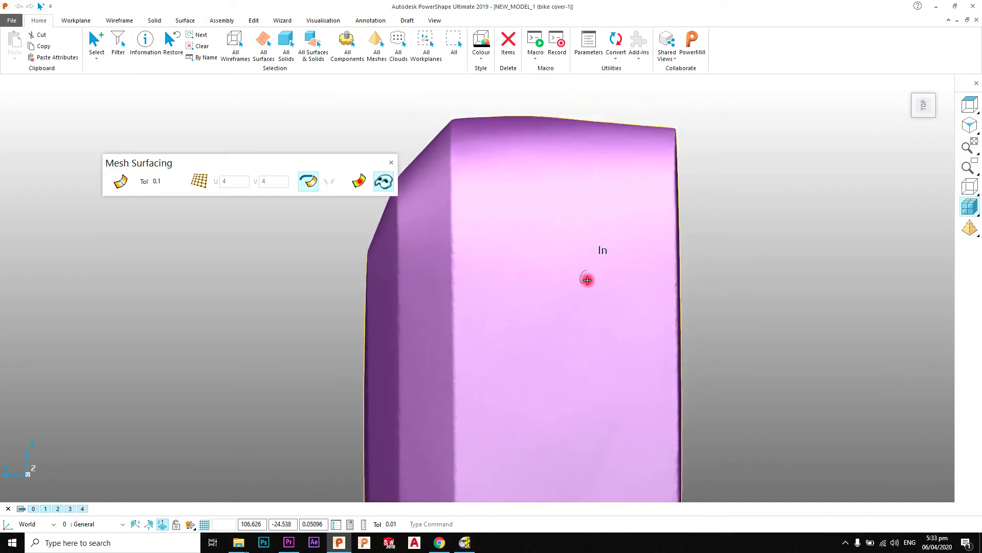
scroll(541, 247, down, 2)
scroll(541, 248, up, 2)
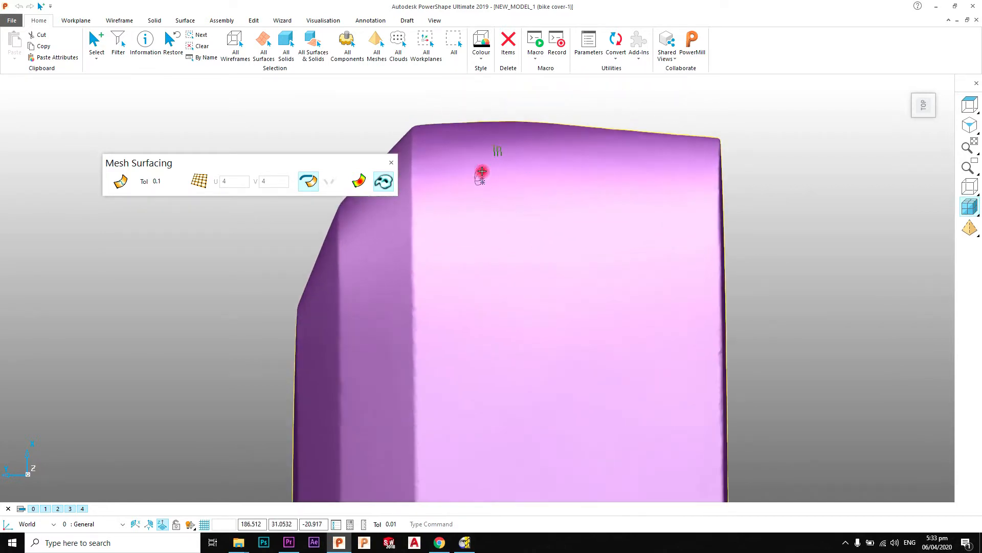
mouse_move(582, 174)
mouse_down()
mouse_move(597, 241)
mouse_move(572, 314)
mouse_move(502, 312)
mouse_move(452, 230)
mouse_move(473, 178)
mouse_move(485, 175)
mouse_up()
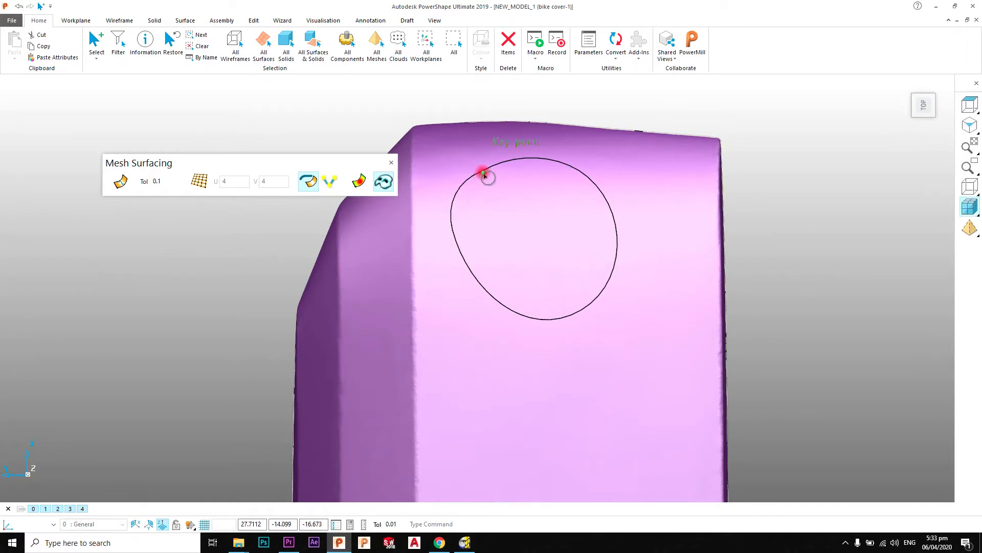
click(484, 174)
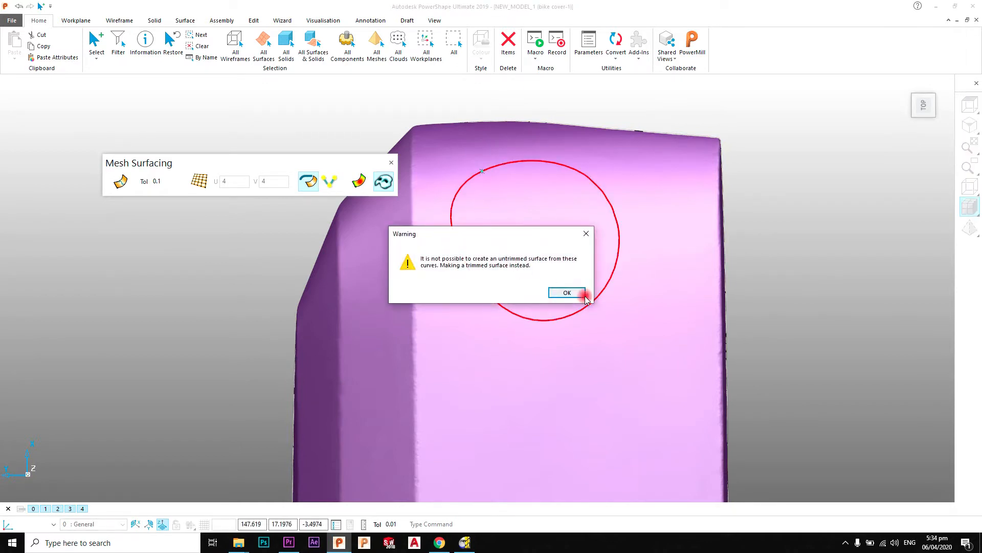
click(567, 292)
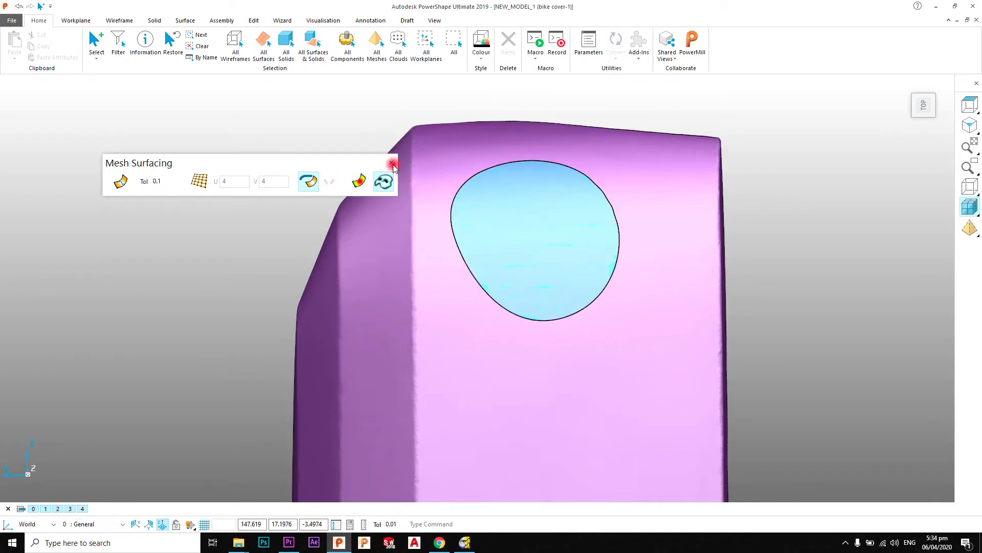
Examine how closely the trimmed surface follows the mesh, temporarily blanking the mesh and unblanking it again
middle_drag(721, 231, 643, 254)
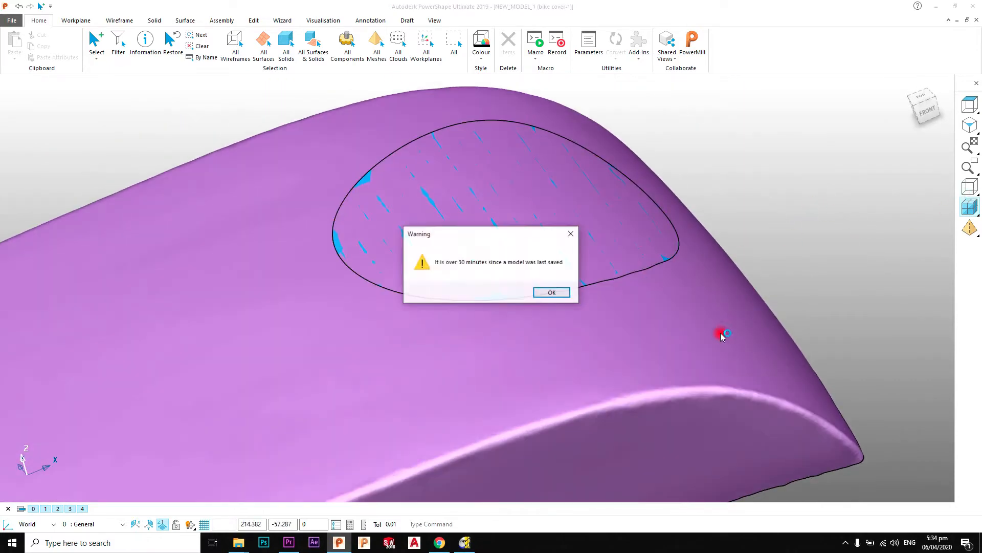
click(559, 300)
right_click(824, 238)
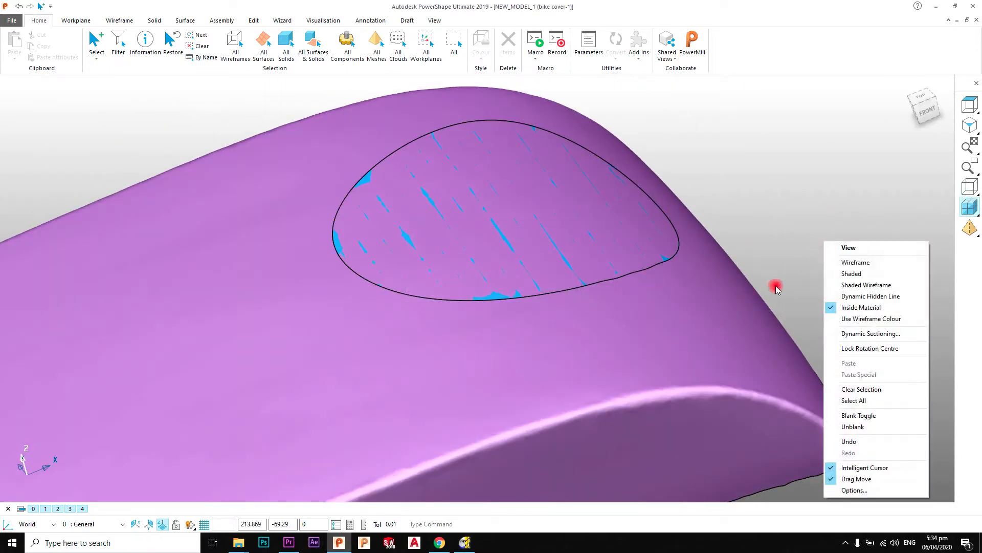
click(745, 300)
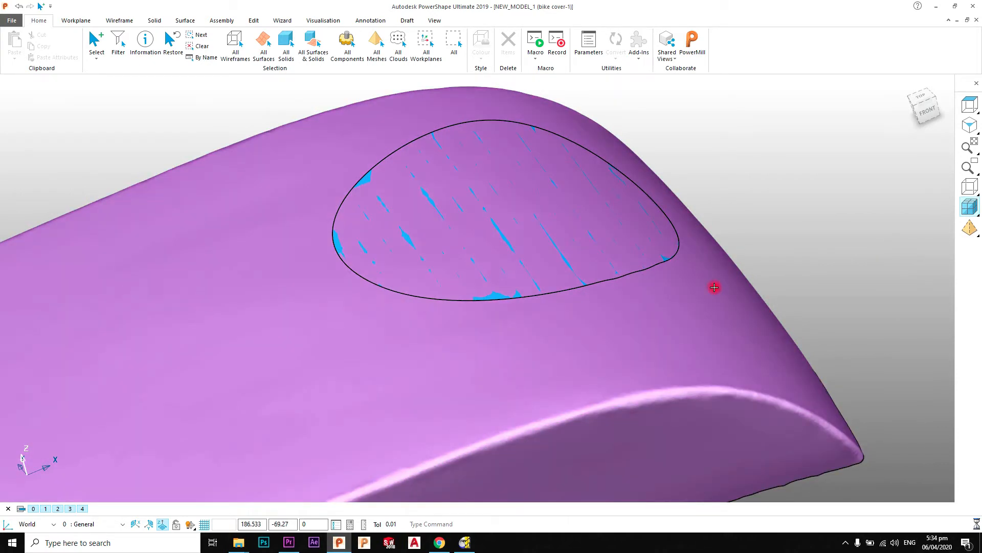
click(716, 287)
key(ctrl+j)
middle_drag(499, 309, 550, 219)
click(550, 221)
key(ctrl+l)
scroll(546, 222, down, 8)
middle_drag(489, 292, 517, 269)
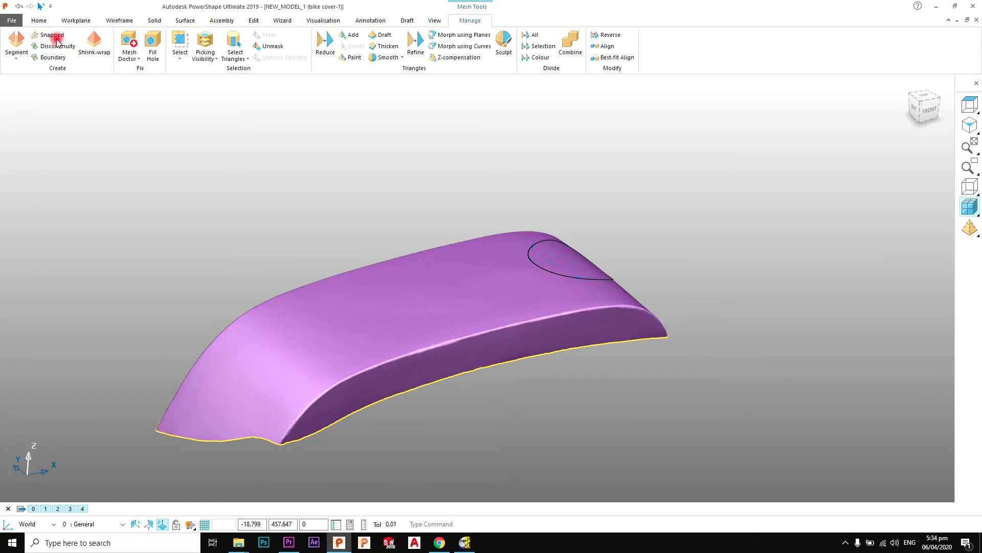
Delete the trimmed surface from the mesh's large top face
middle_drag(575, 272, 468, 300)
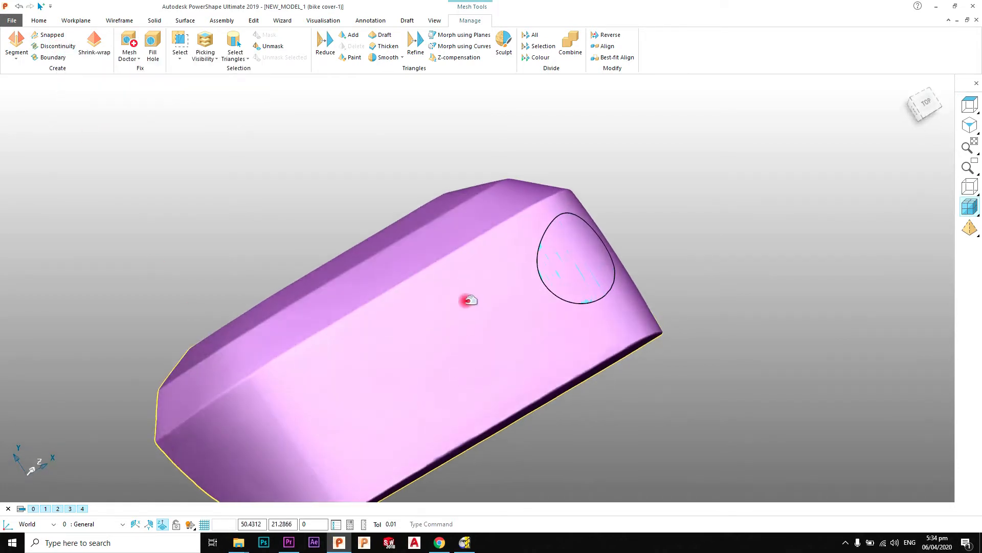
middle_drag(628, 264, 558, 253)
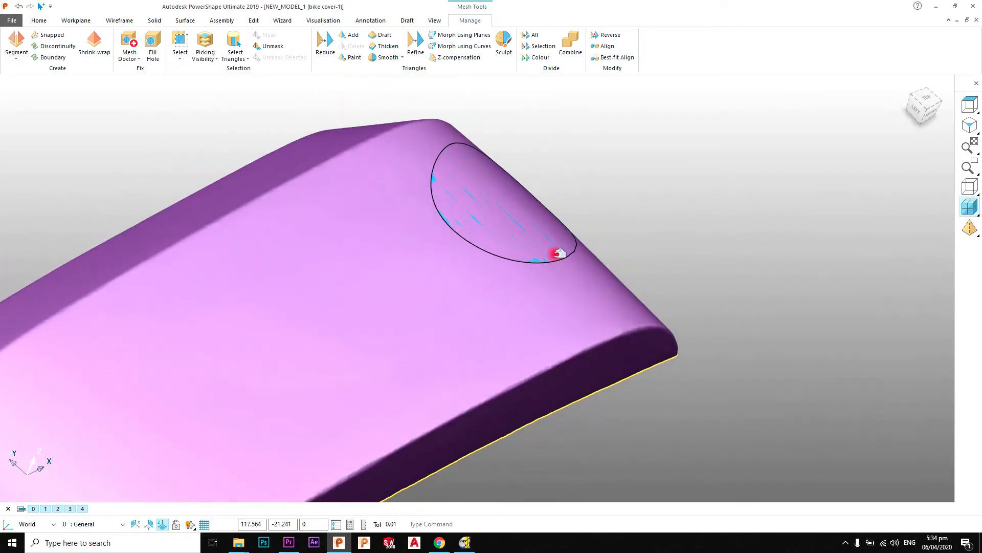
click(544, 258)
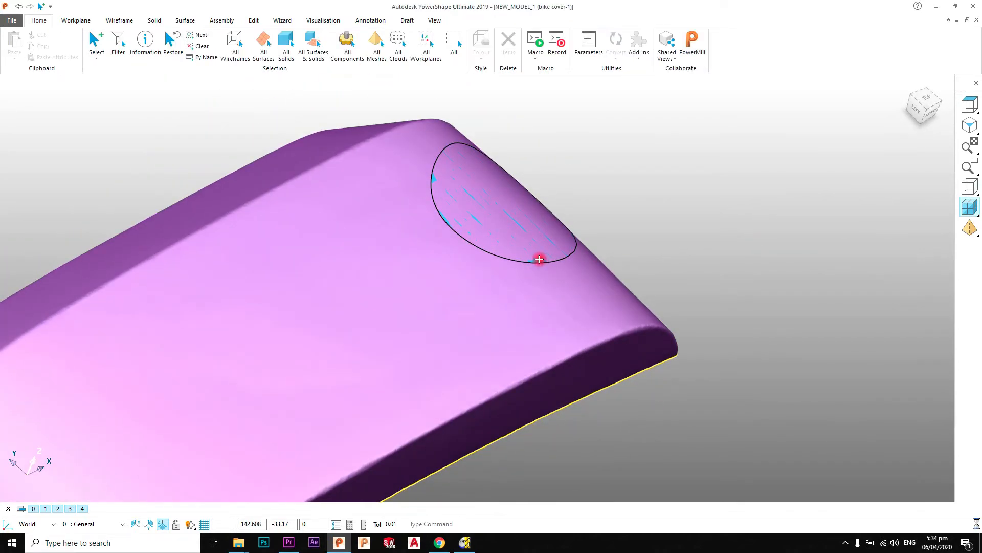
key(Delete)
Create a curve snapped to the mesh lengthwise along its large top face, from end to end, with tolerance 0.1
middle_drag(537, 257, 435, 196)
click(459, 274)
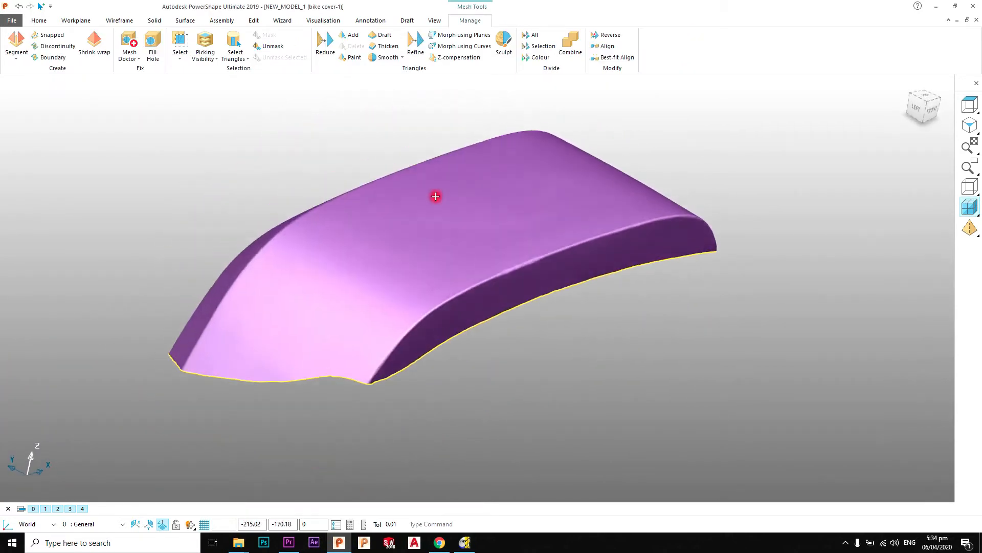
click(44, 49)
shift+middle_drag(409, 152, 436, 184)
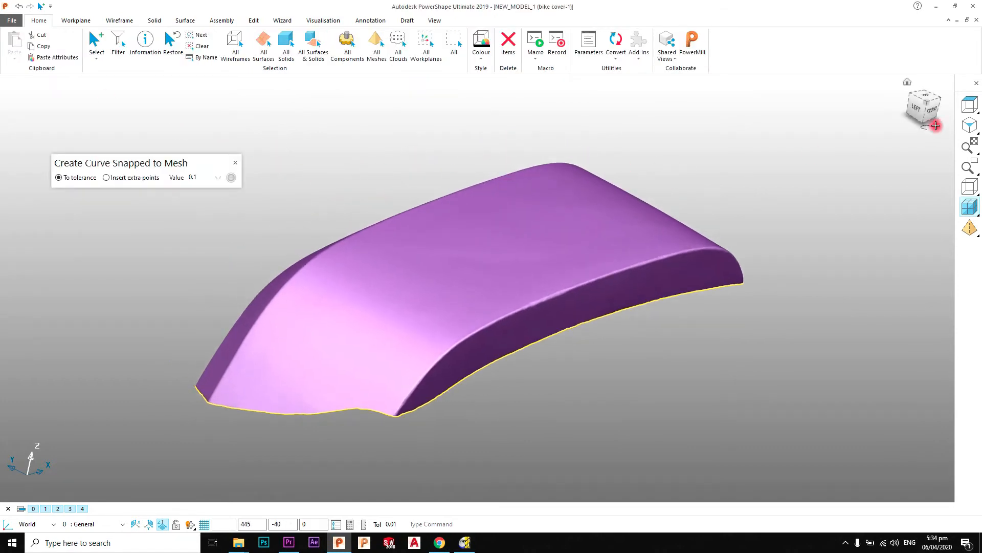
click(931, 96)
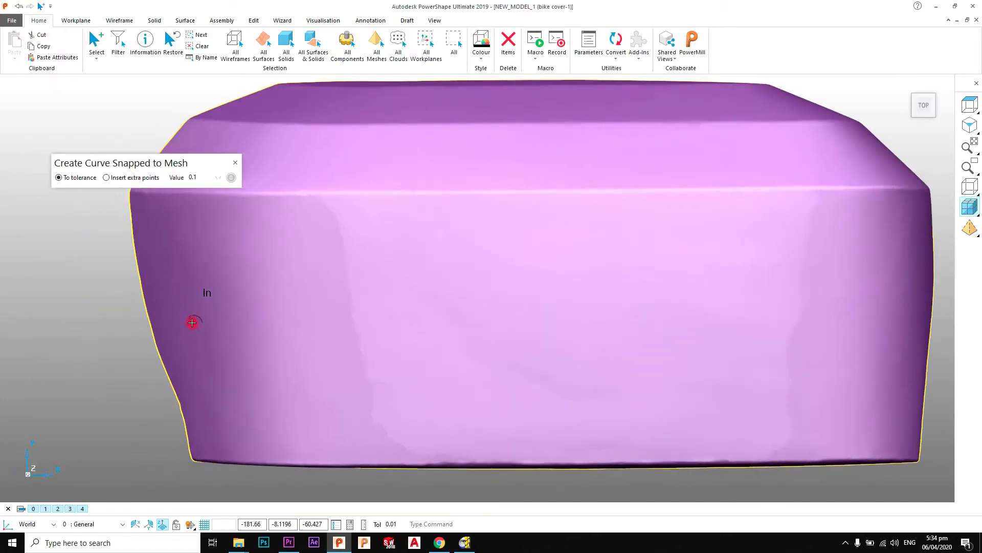
click(179, 333)
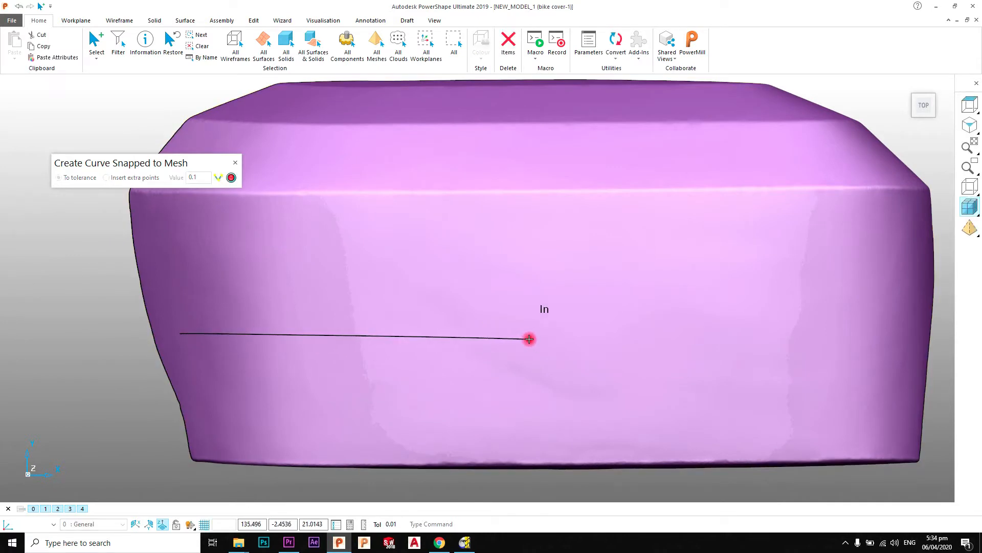
click(910, 340)
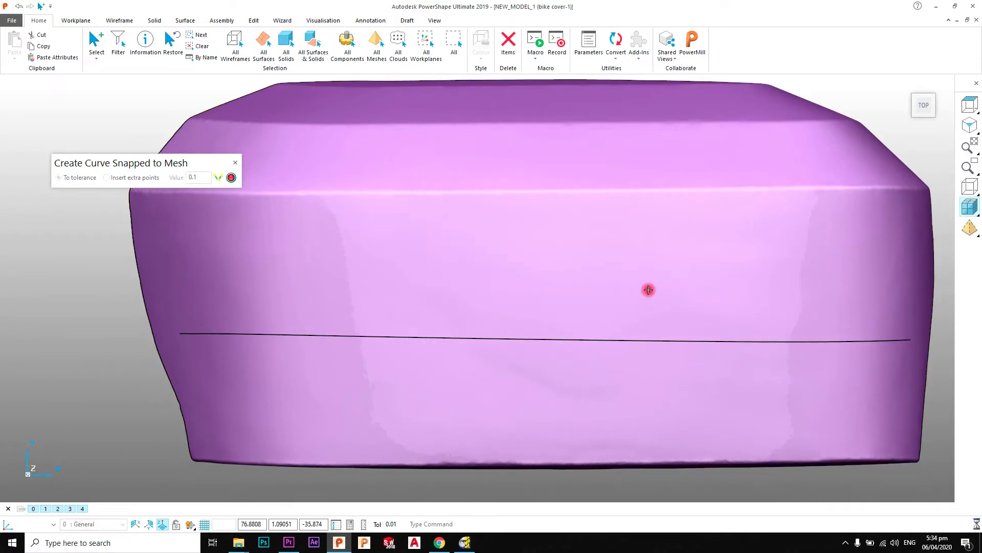
click(234, 164)
middle_drag(548, 272, 289, 389)
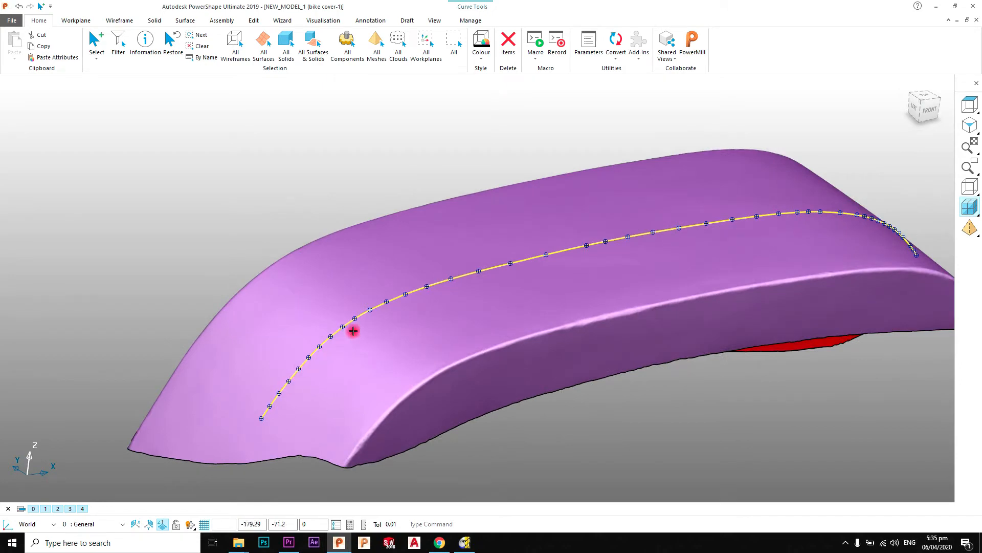
middle_drag(704, 229, 622, 291)
click(639, 164)
Generate discontinuity curves on the mesh with a minimum angle of 20
middle_drag(565, 224, 442, 401)
middle_drag(685, 156, 533, 257)
click(502, 245)
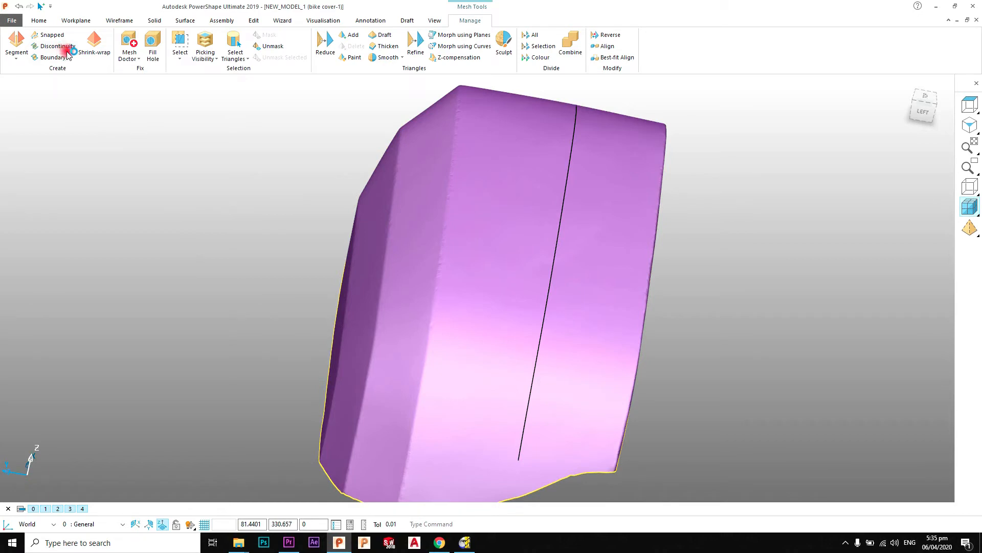
click(924, 96)
scroll(542, 301, up, 2)
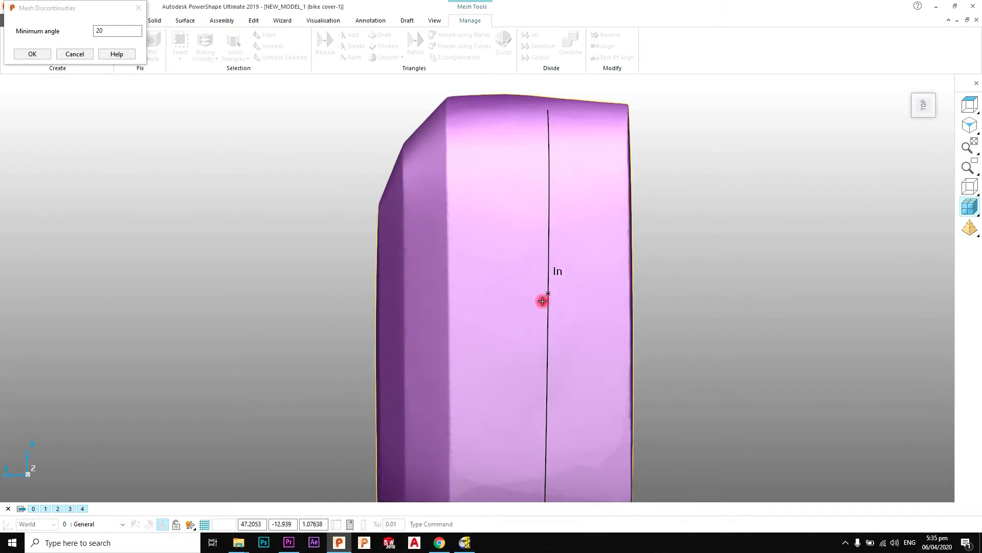
scroll(542, 300, up, 1)
scroll(499, 274, up, 2)
scroll(469, 228, up, 1)
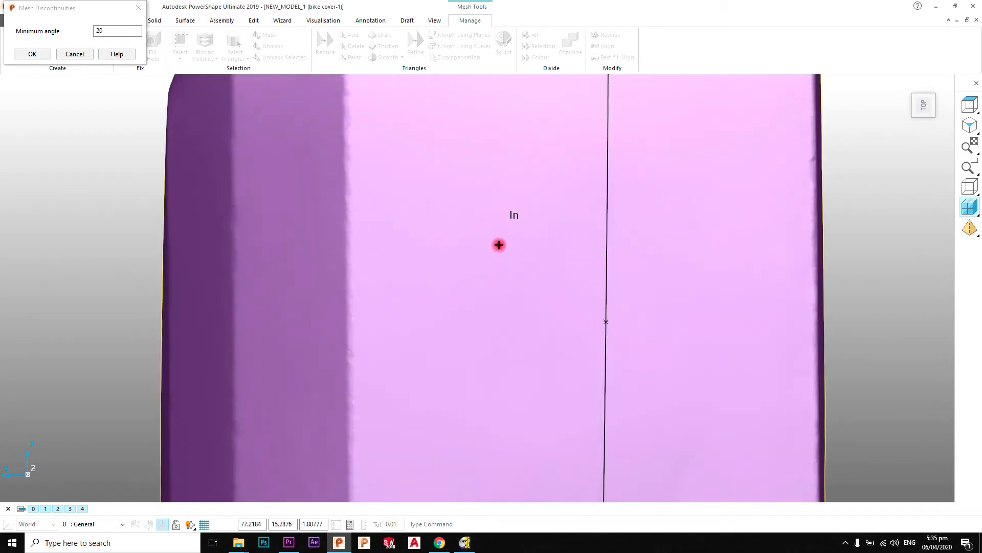
scroll(499, 245, down, 2)
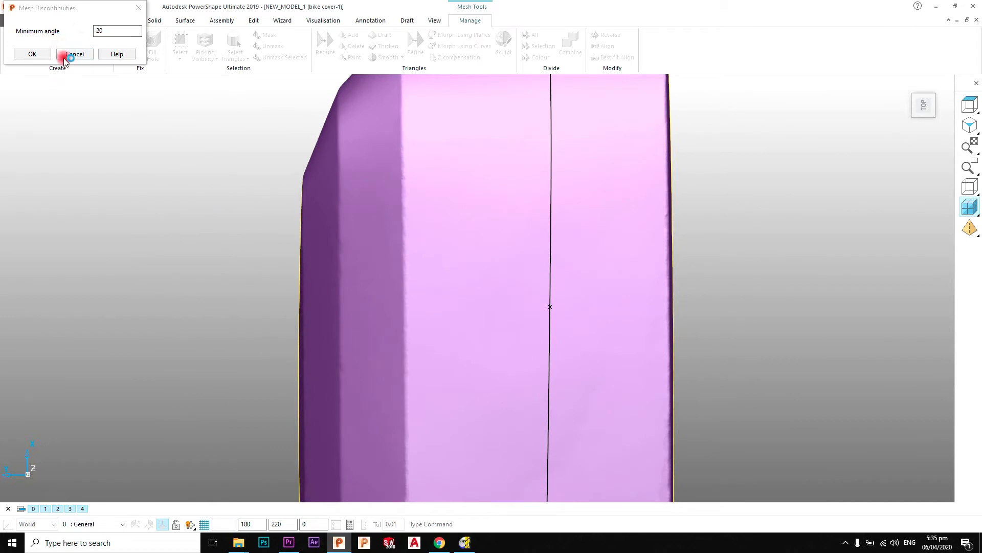
click(33, 54)
Examine the discontinuity curve fragments along the top face and its edge, and undo their creation
click(430, 251)
scroll(496, 296, down, 1)
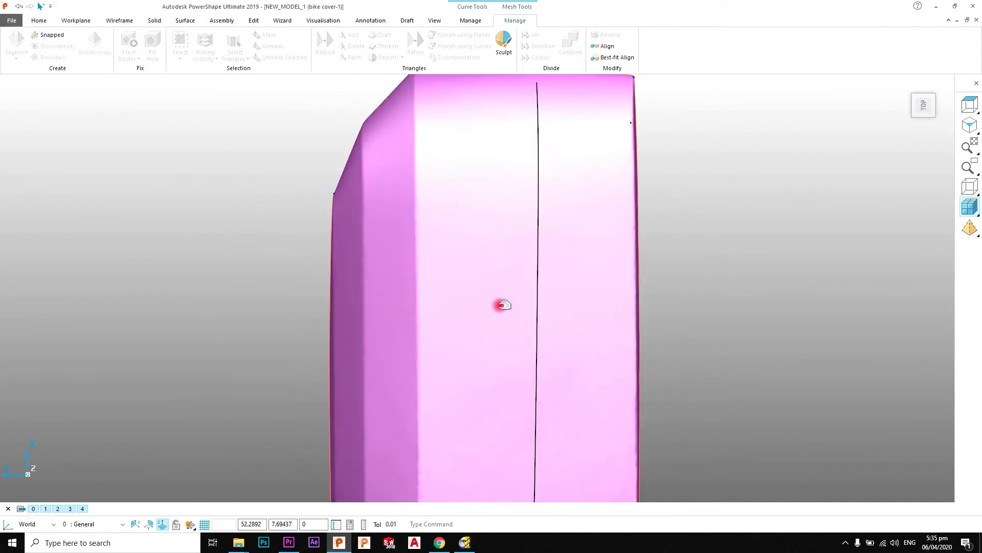
middle_drag(534, 402, 388, 344)
scroll(389, 344, up, 8)
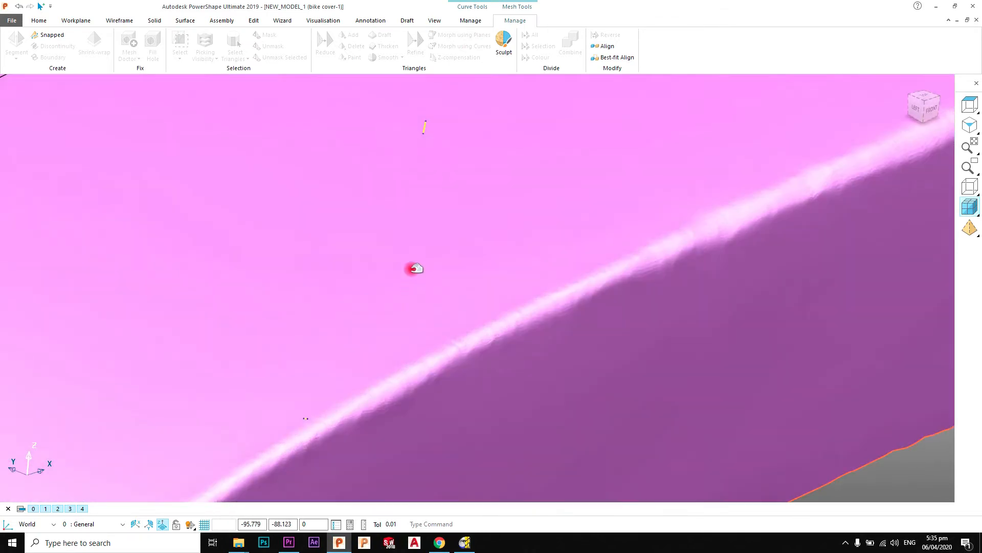
shift+middle_drag(429, 164, 399, 227)
scroll(394, 198, up, 3)
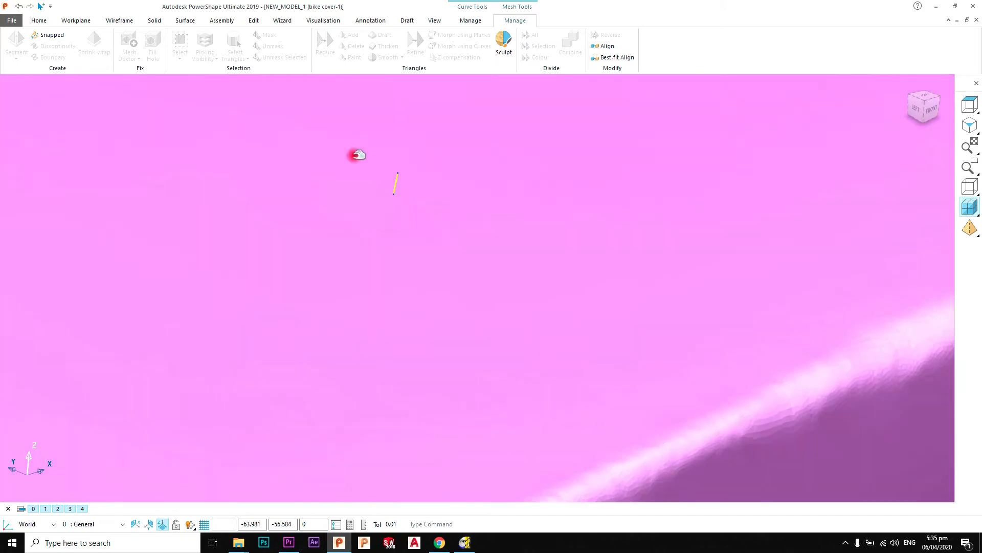
scroll(418, 209, down, 5)
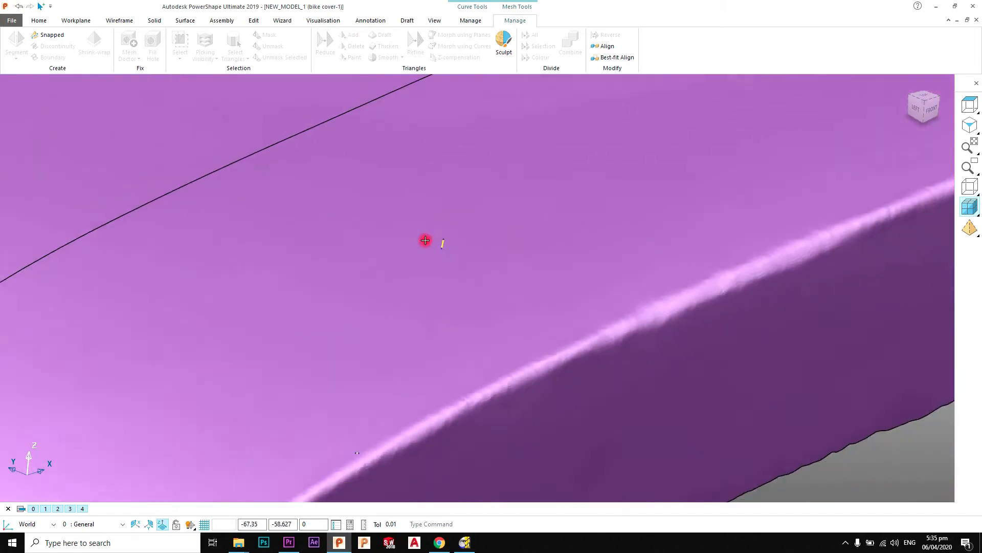
middle_drag(573, 265, 420, 256)
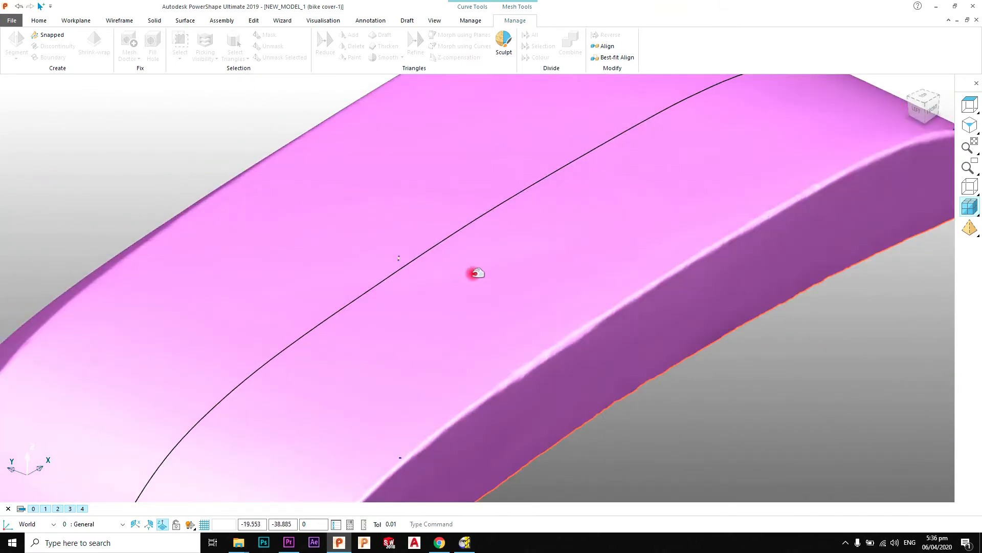
key(ctrl+z)
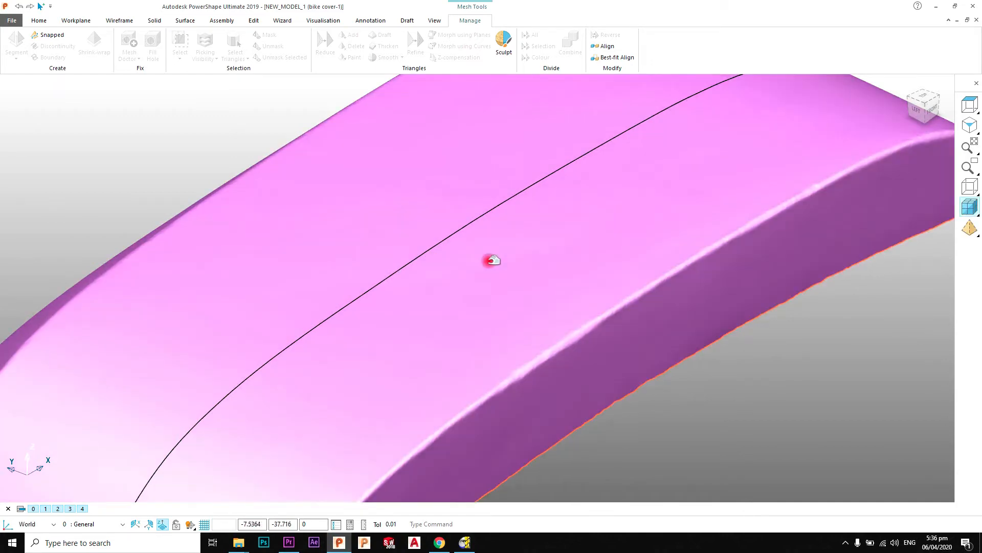
Delete the snapped curve running lengthwise along the mesh's top face
click(427, 229)
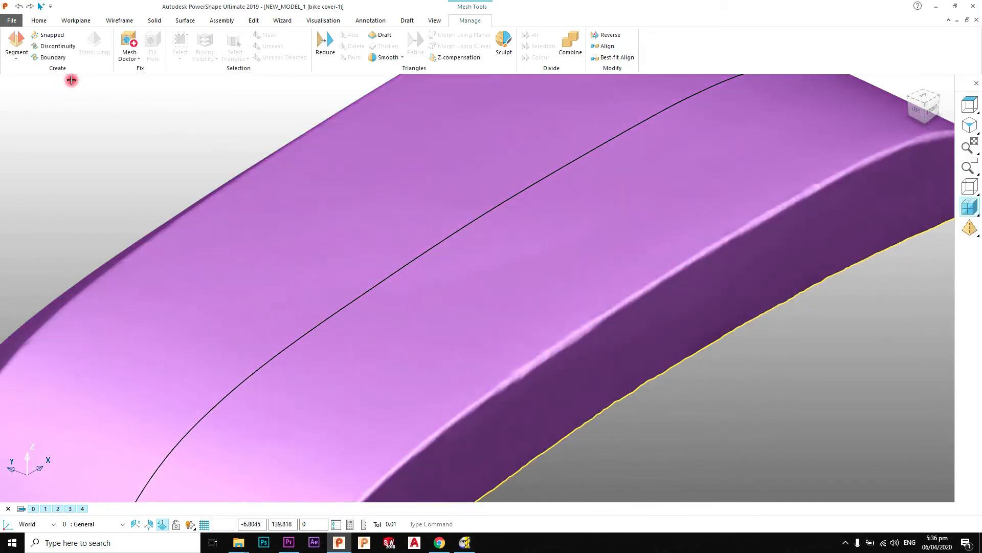
click(971, 128)
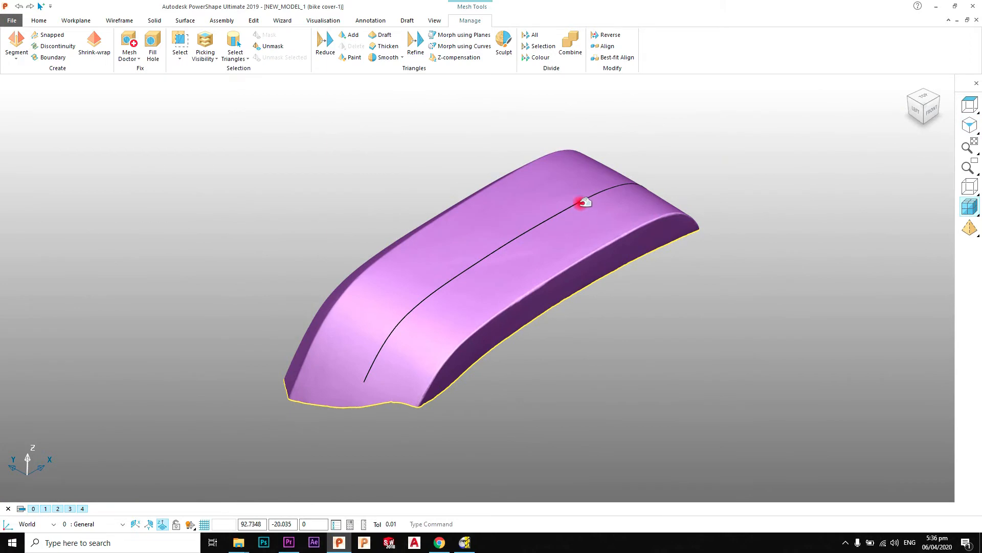
click(831, 123)
click(566, 205)
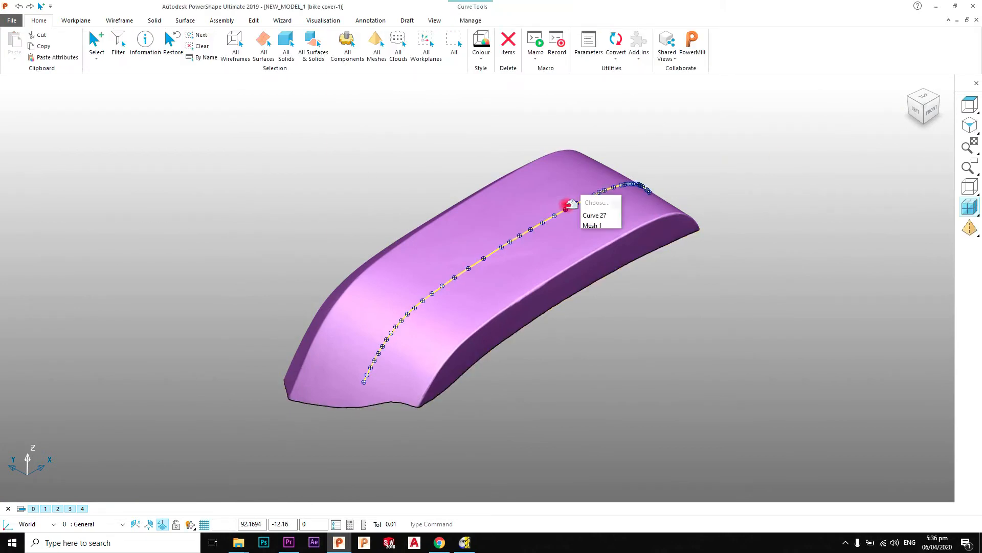
key(Delete)
click(926, 94)
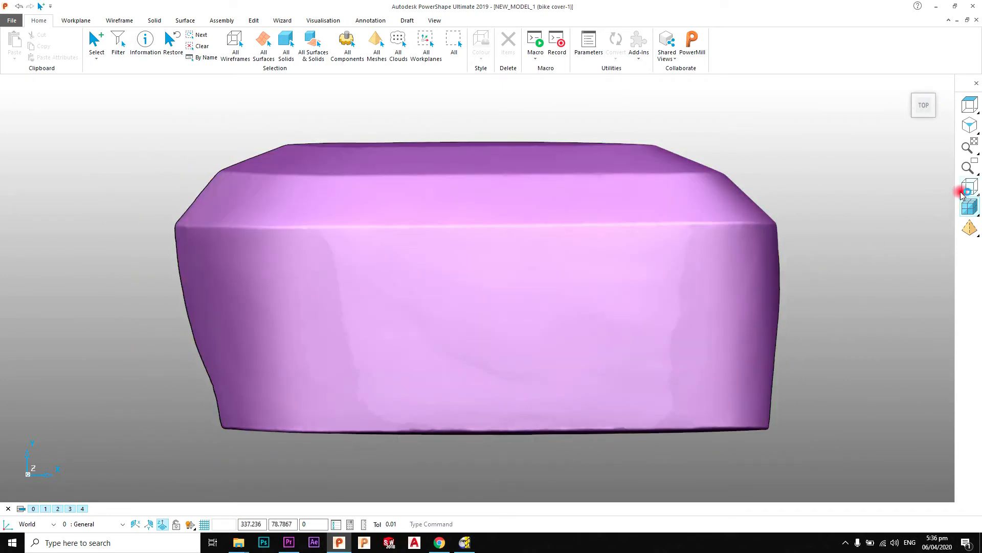
Check the bike cover in wireframe display for leftover curves, and restore the shaded display
click(969, 187)
scroll(664, 287, down, 2)
click(641, 292)
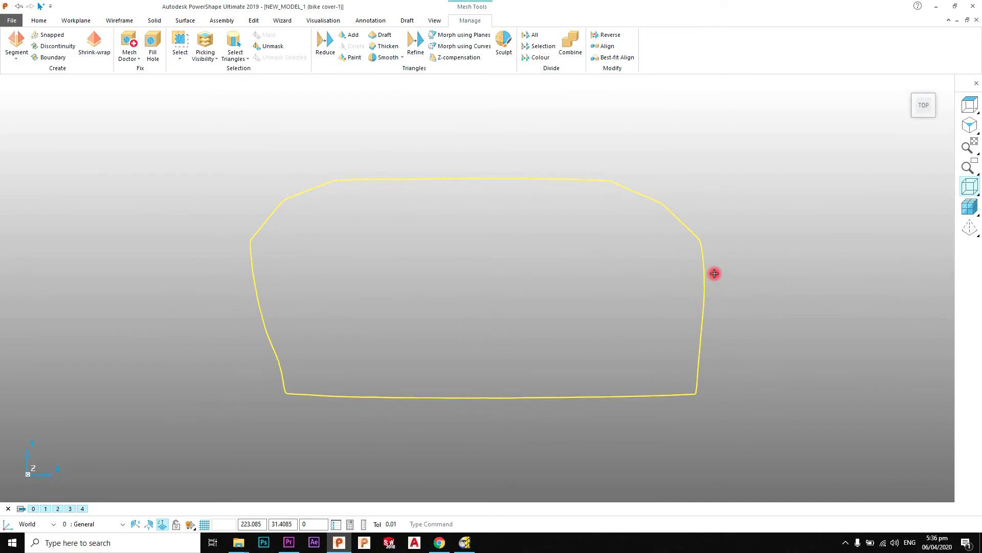
click(975, 209)
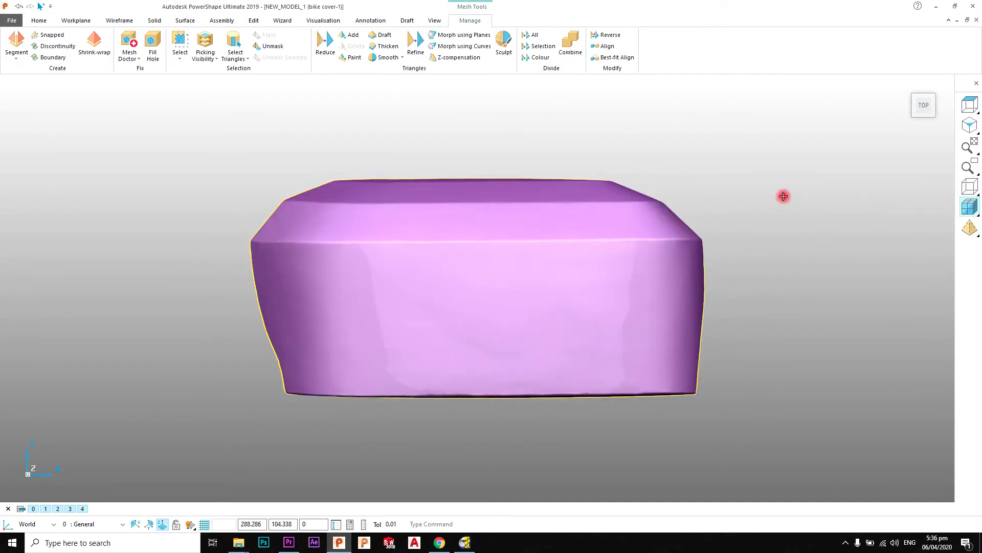
click(782, 197)
scroll(558, 283, down, 3)
mouse_move(492, 318)
middle_down()
mouse_move(504, 302)
mouse_move(492, 312)
middle_up()
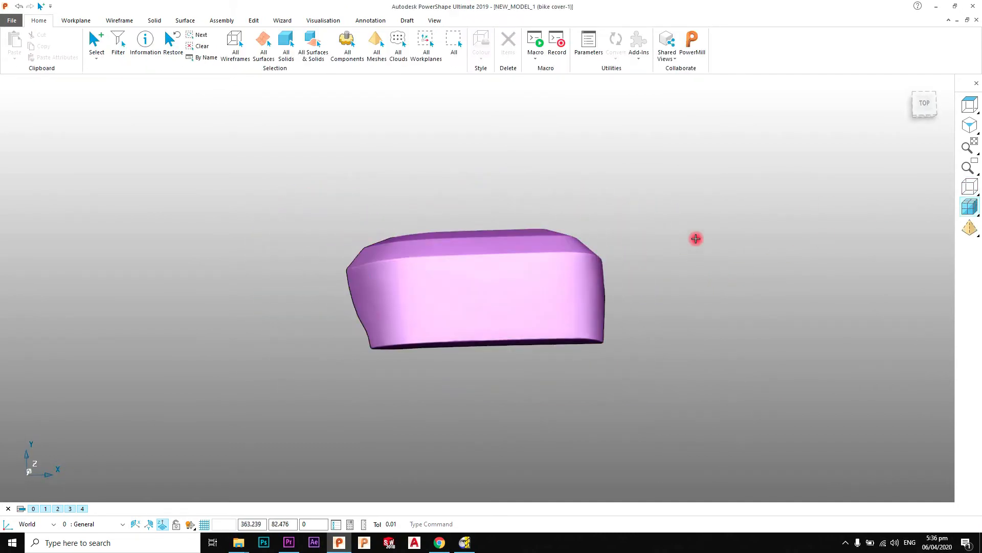
Create a boundary curve around the mesh's open edge with minimum curve smoothness and centred curve location
click(926, 104)
click(555, 210)
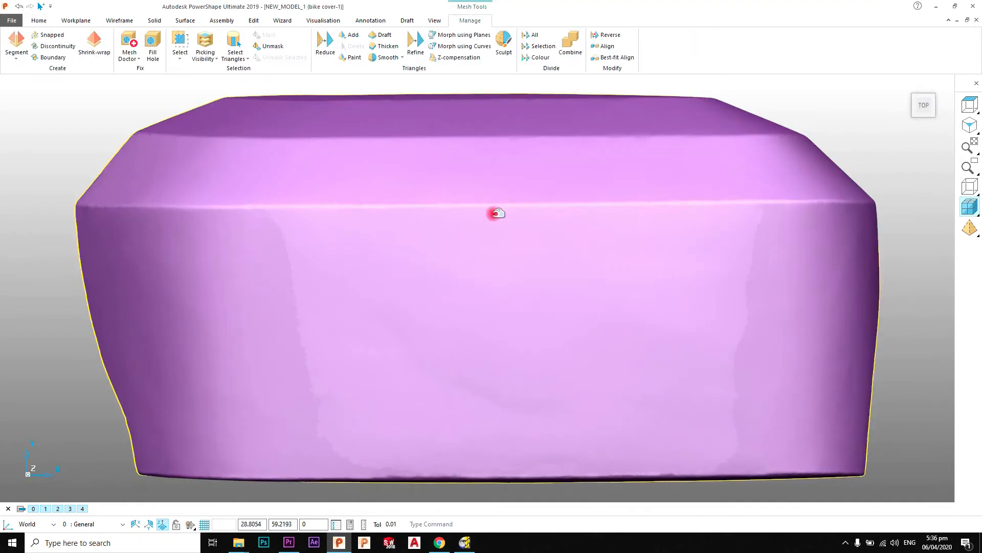
click(54, 58)
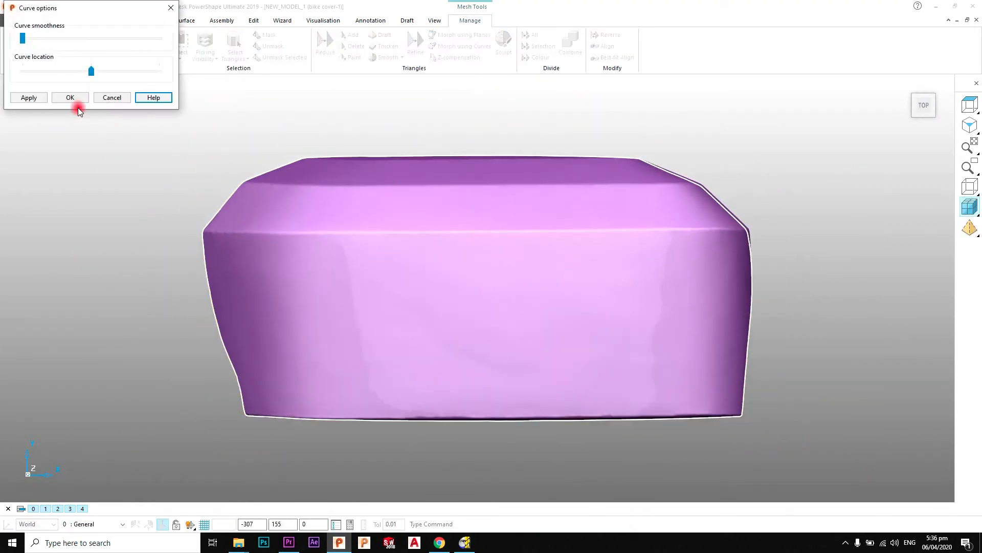
scroll(261, 194, up, 2)
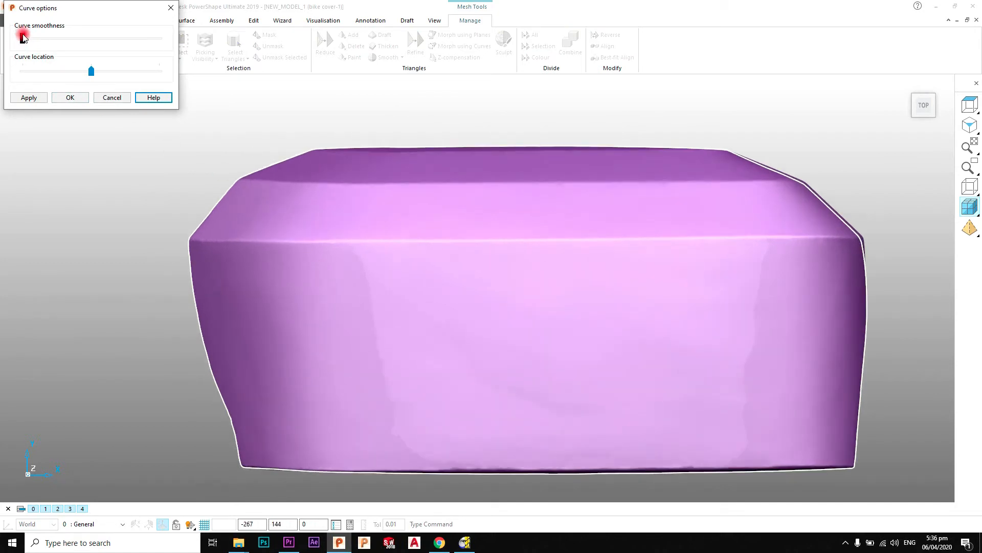
drag(41, 38, 11, 45)
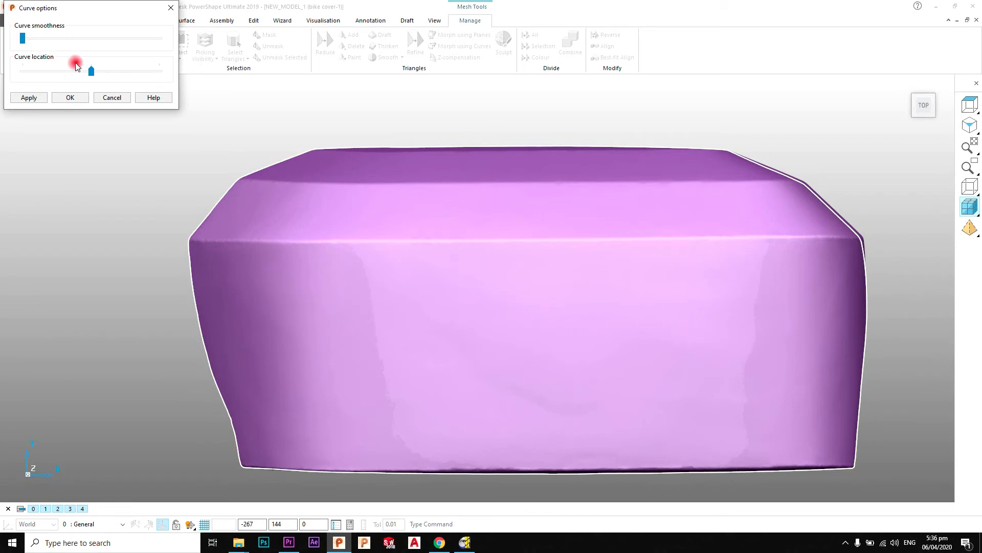
drag(94, 79, 34, 74)
click(46, 102)
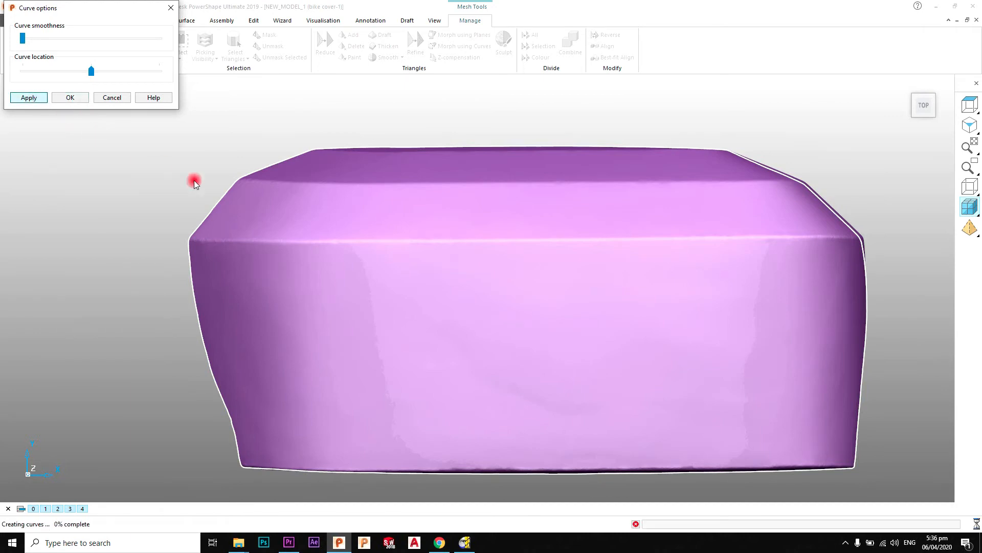
click(71, 99)
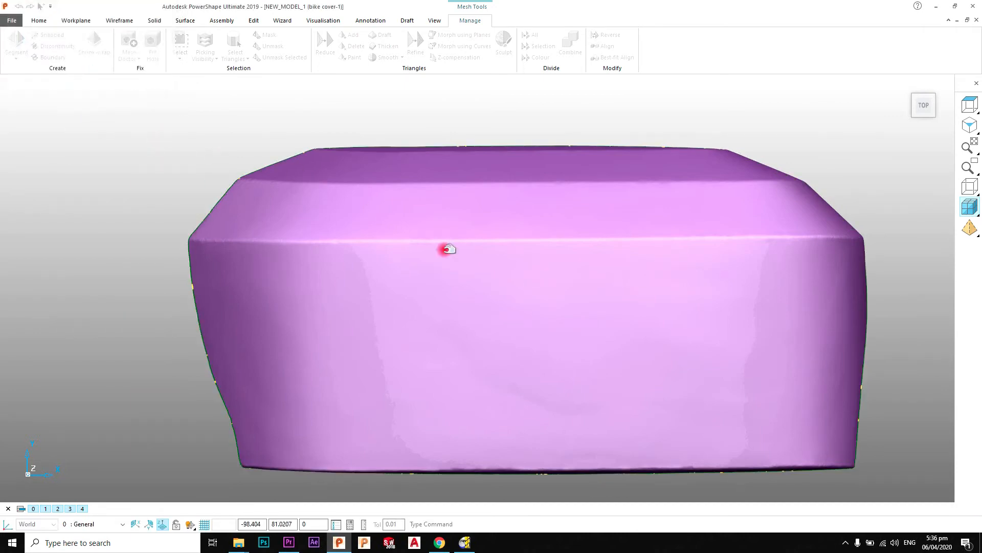
Examine the boundary curve around the mesh's open edge in wireframe and shaded display, including a view from the top
scroll(476, 279, down, 2)
middle_drag(476, 278, 572, 270)
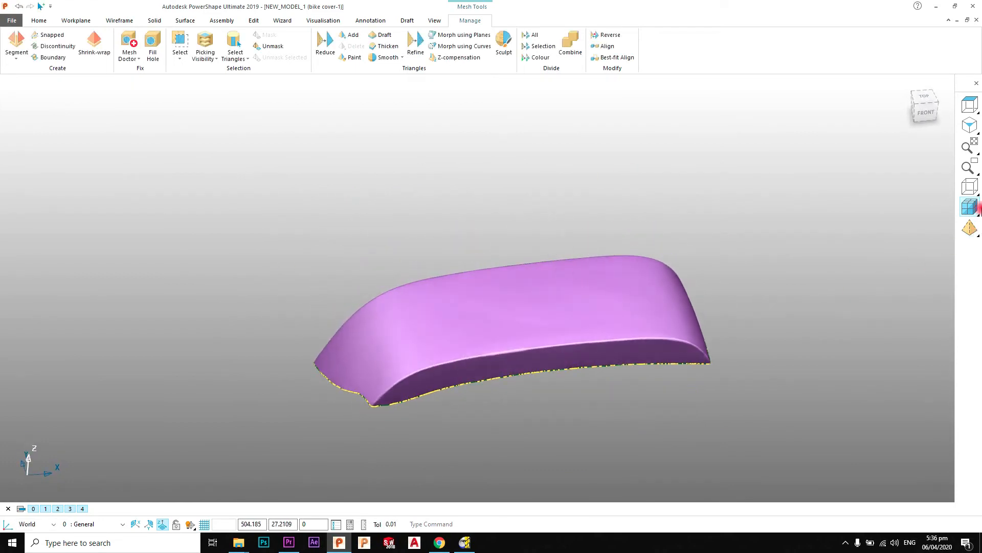
click(970, 187)
mouse_move(656, 347)
middle_down()
mouse_move(643, 200)
mouse_move(482, 250)
middle_up()
scroll(482, 250, up, 3)
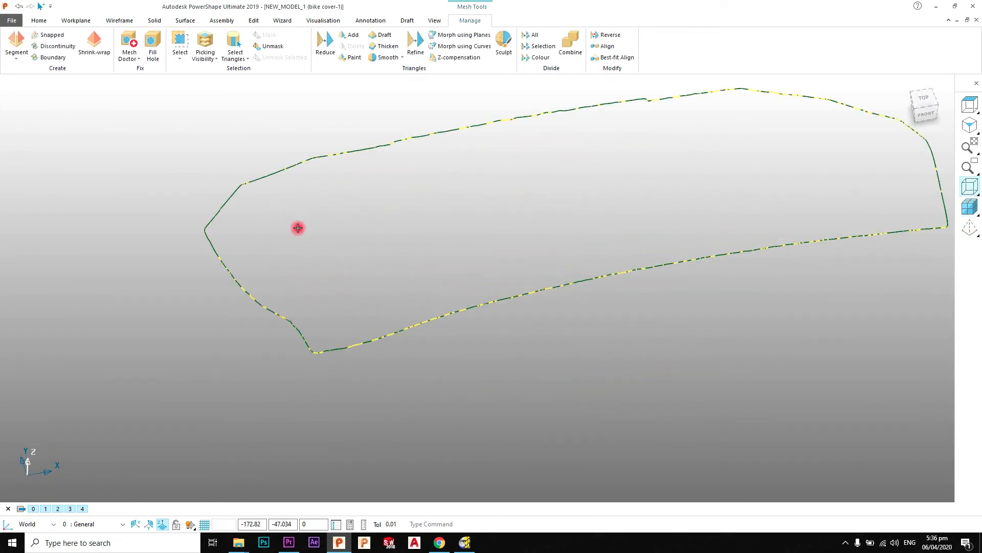
click(259, 208)
middle_drag(734, 213, 604, 247)
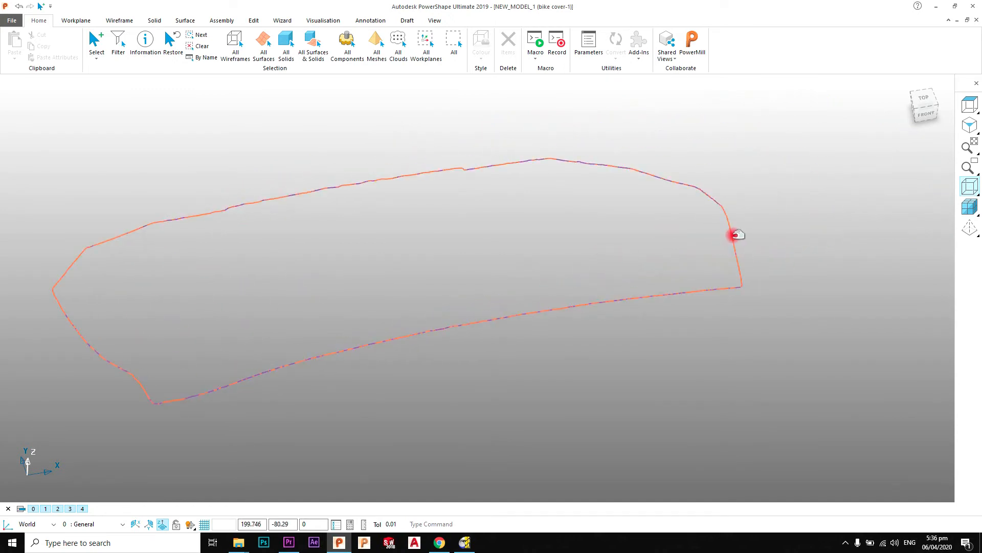
click(735, 234)
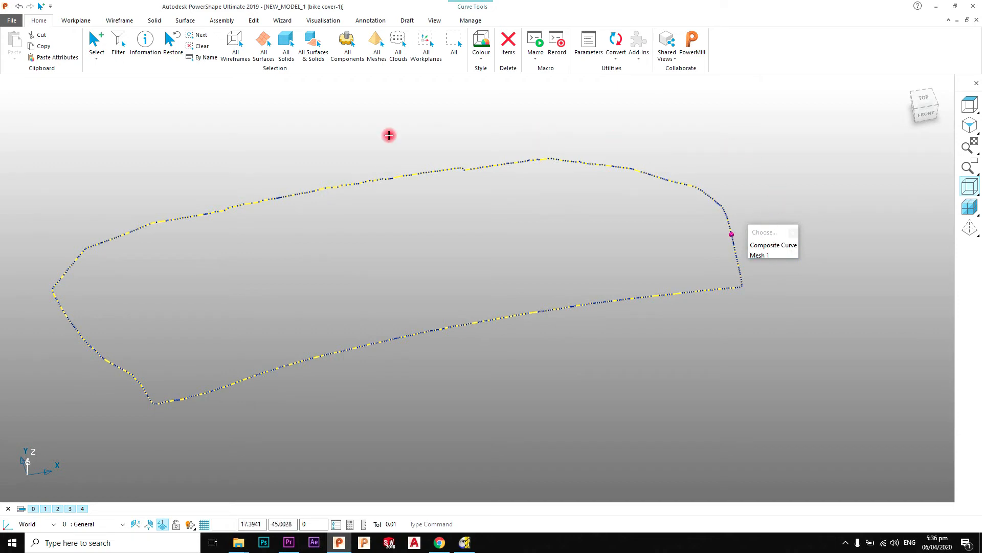
click(921, 102)
click(530, 155)
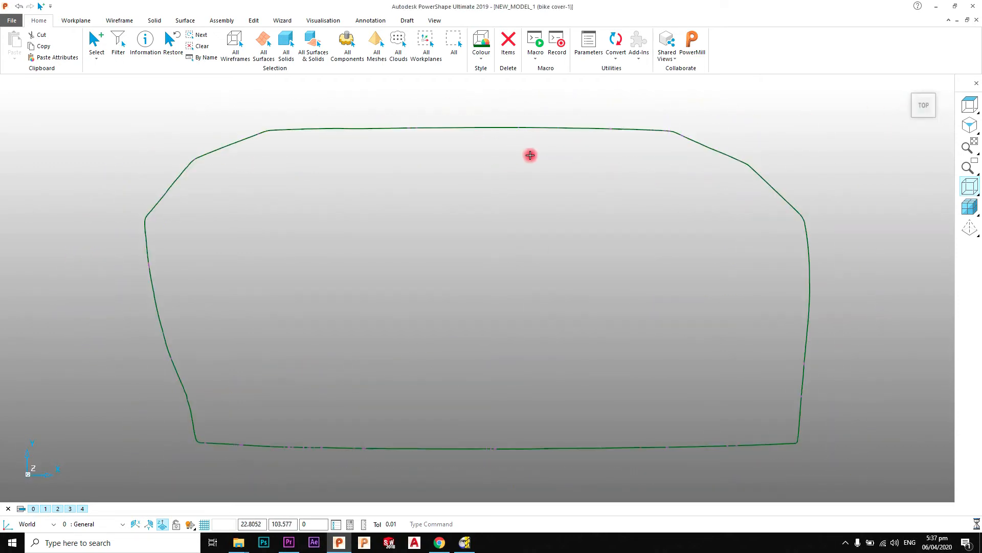
click(969, 206)
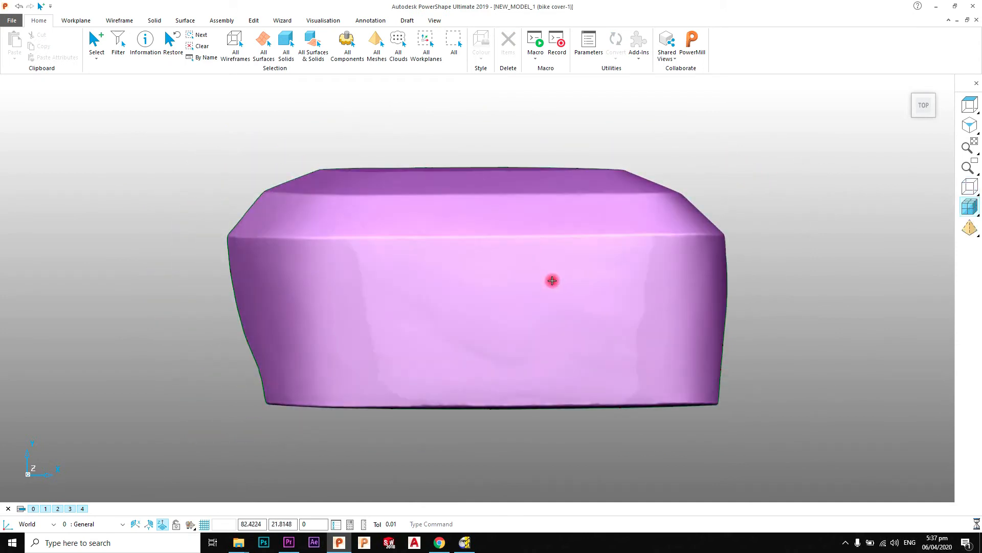
click(552, 281)
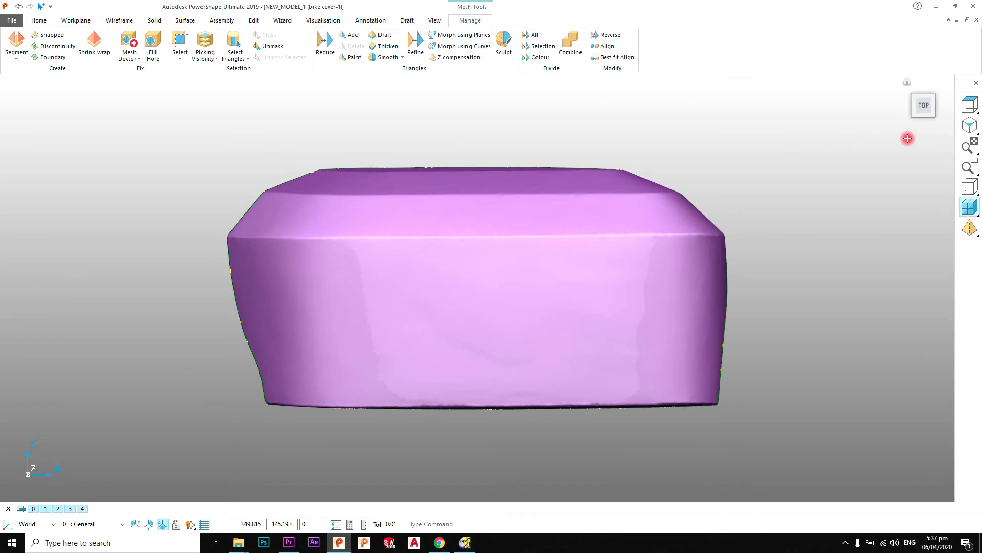
Delete the composite boundary curve running along the mesh's open lower edge
click(968, 128)
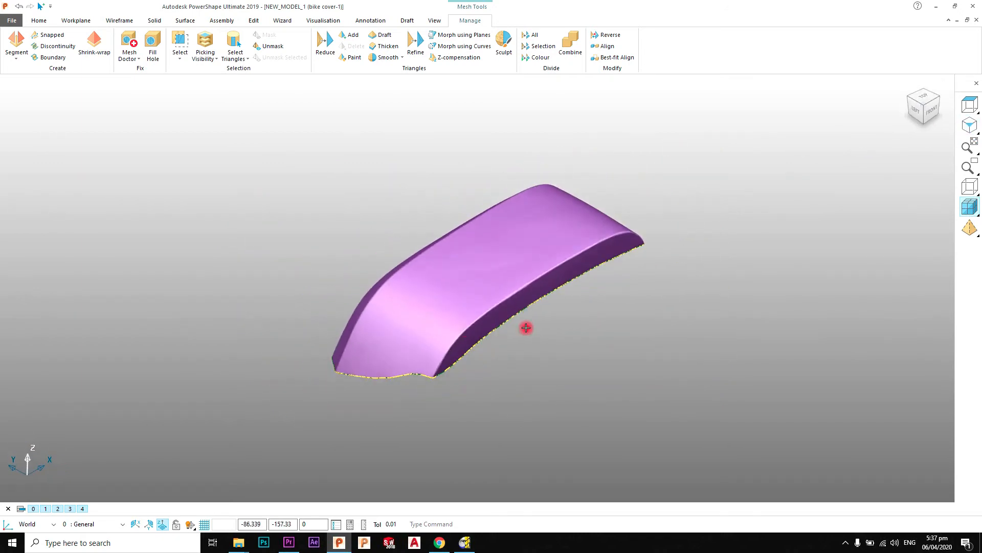
scroll(526, 328, up, 2)
click(521, 306)
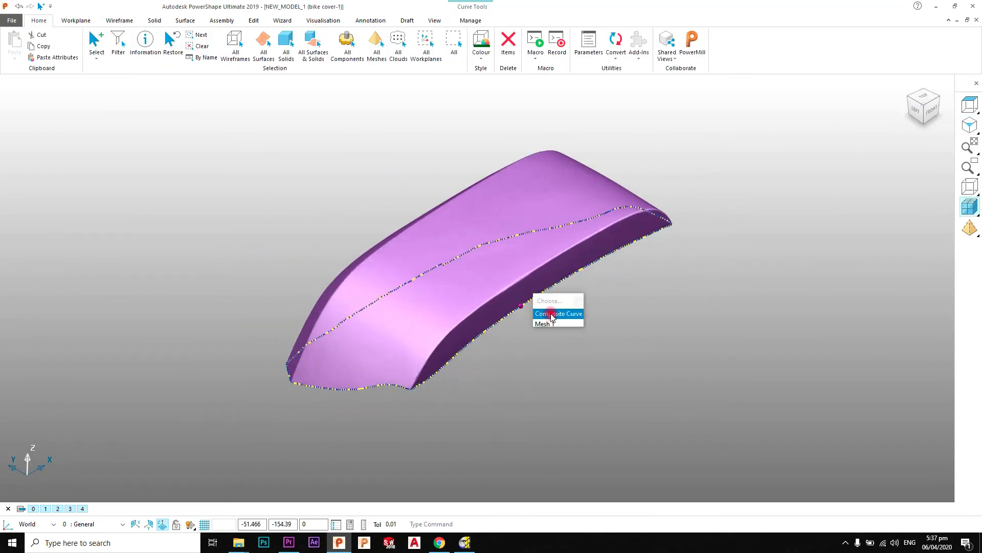
click(555, 313)
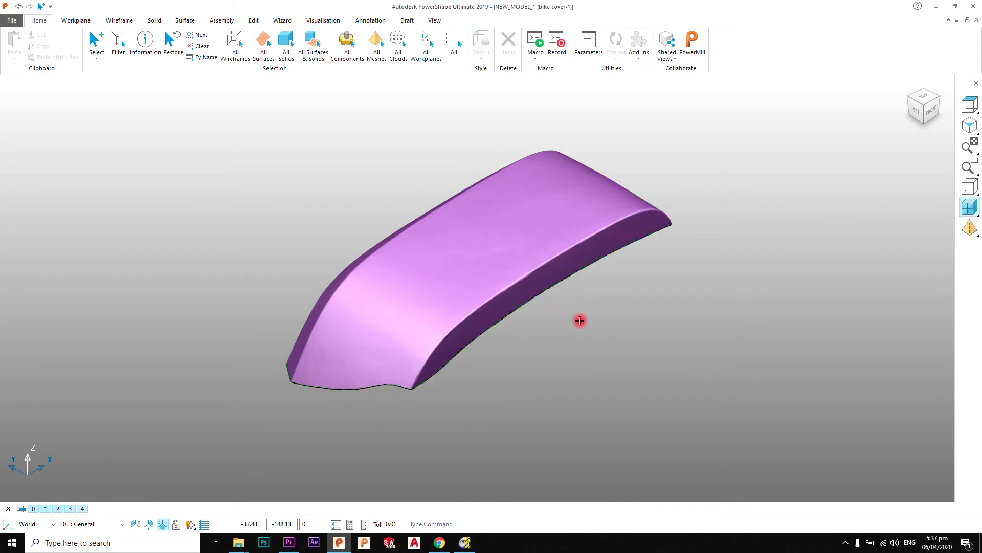
scroll(581, 320, up, 2)
click(527, 280)
click(560, 289)
scroll(543, 287, down, 2)
Preview a shrink-wrap surface over the mesh with 61 U-direction patches
click(458, 256)
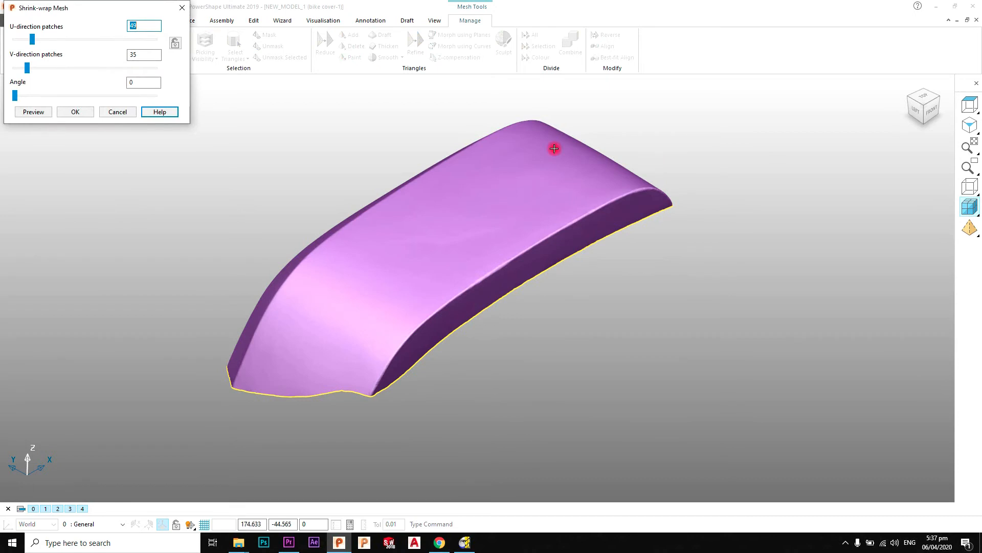
drag(113, 20, 178, 113)
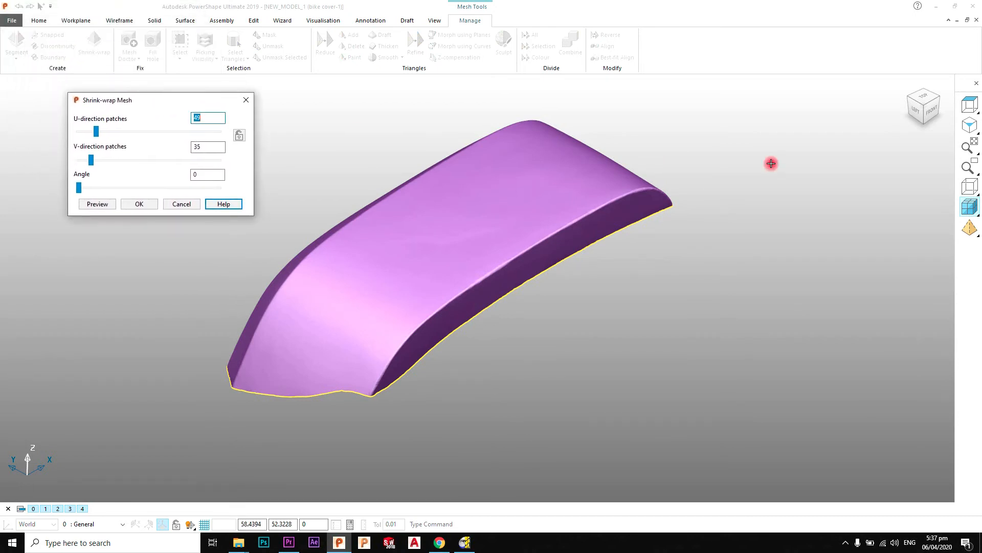
click(925, 94)
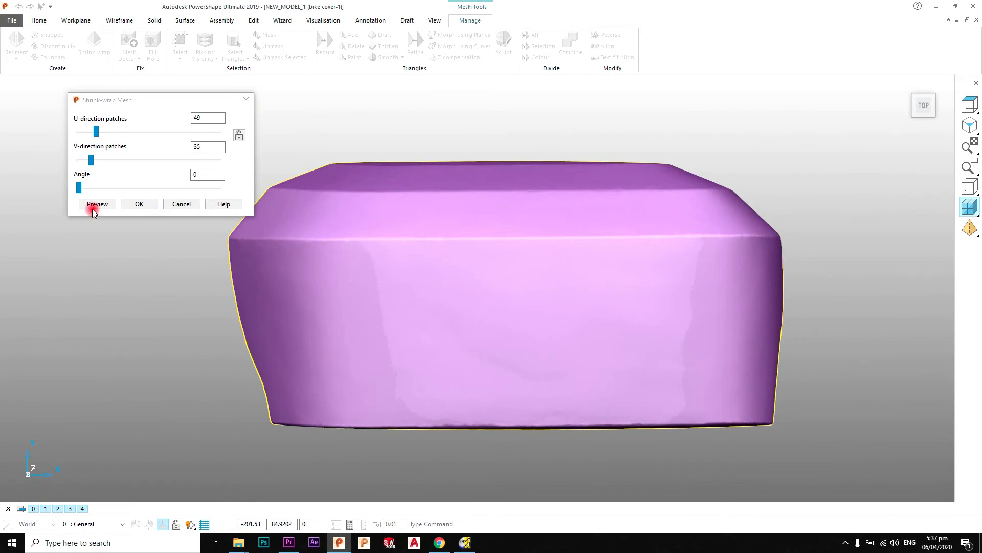
drag(100, 134, 104, 133)
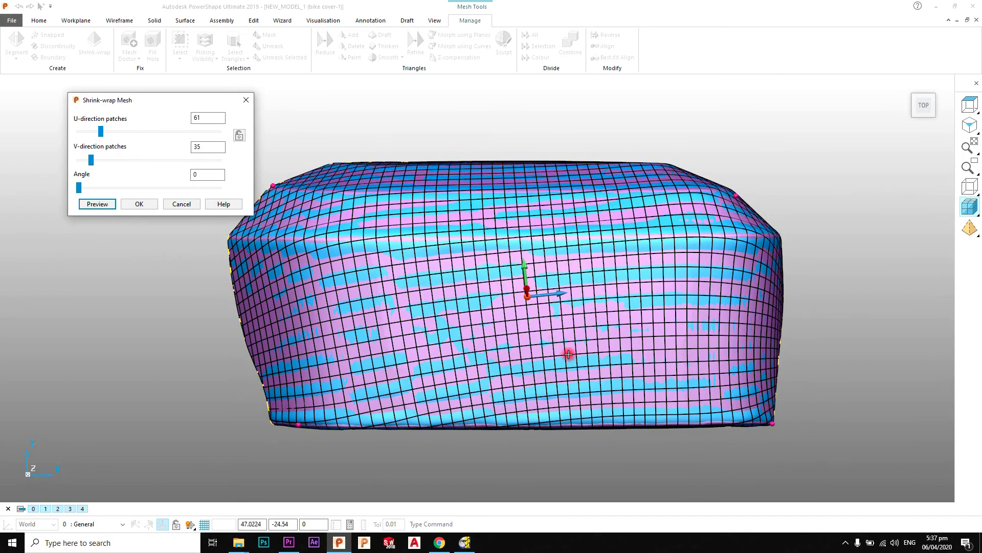
Inspect the shrink-wrap preview from several sides, and preview it again with 188 U-direction patches
middle_drag(553, 384, 490, 299)
middle_drag(488, 203, 497, 260)
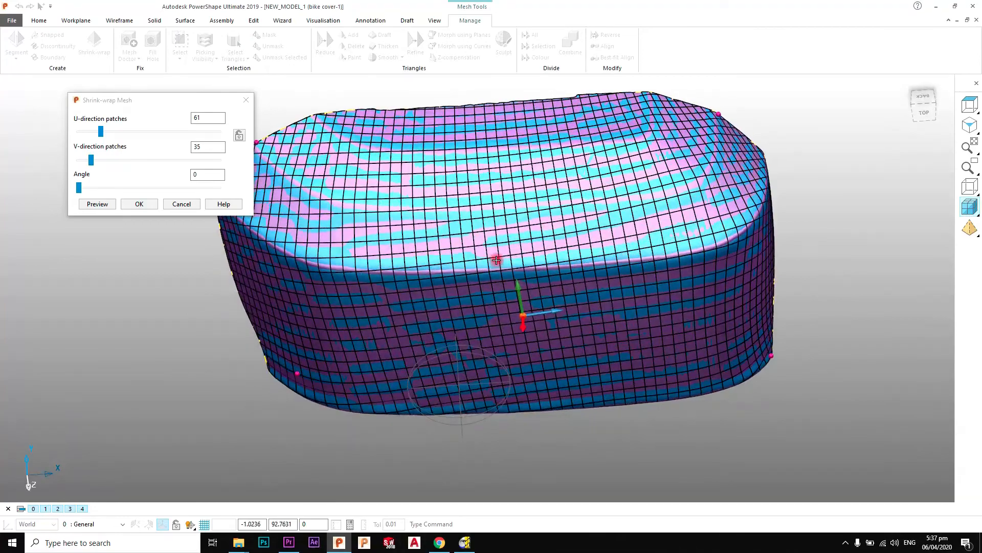
middle_drag(489, 140, 470, 177)
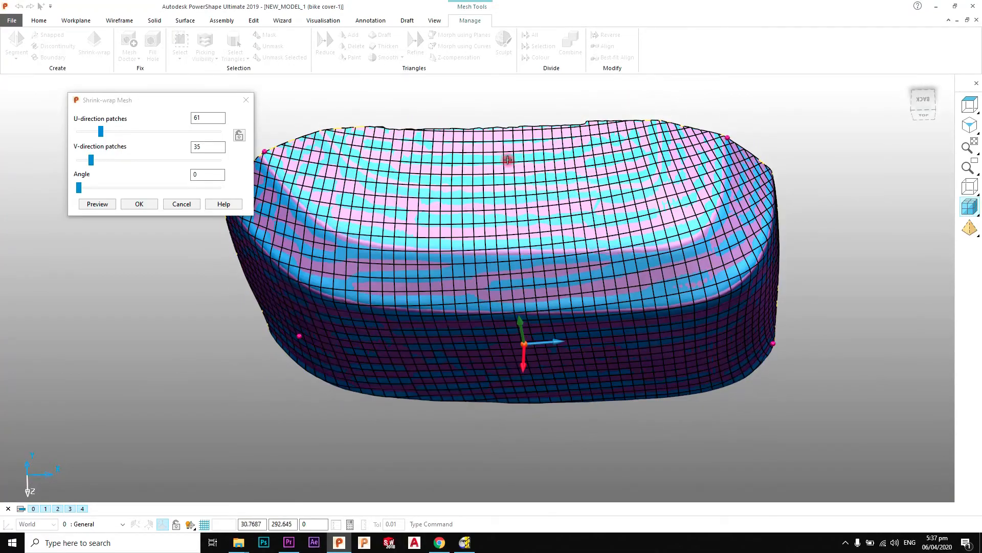
middle_drag(478, 210, 519, 193)
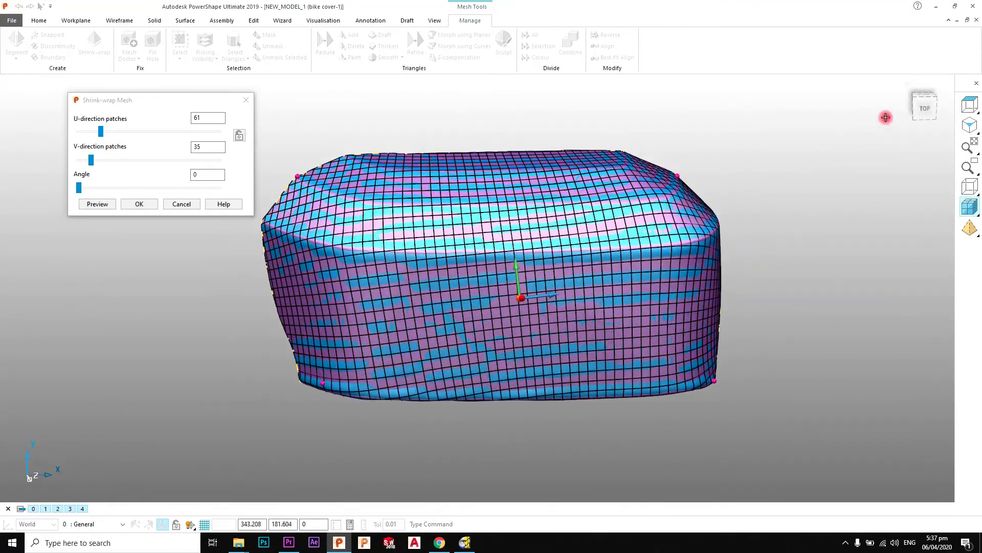
click(924, 106)
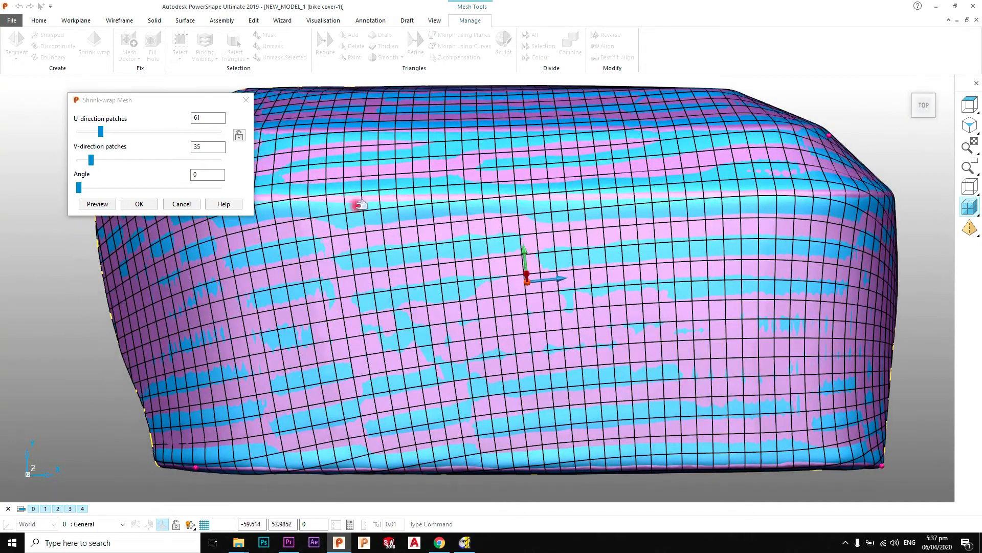
drag(102, 131, 148, 134)
click(98, 204)
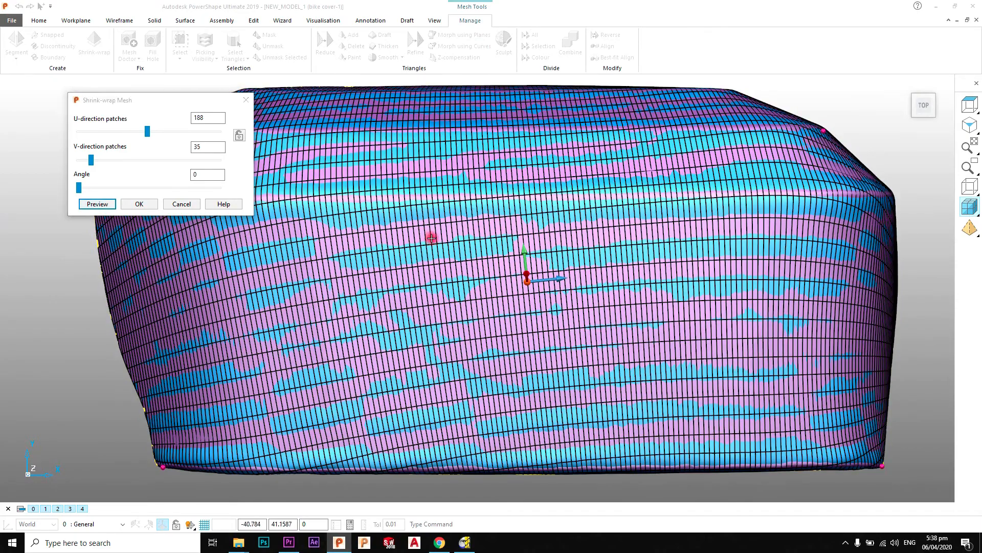
Set the shrink-wrap's V-direction patches to 125 and refresh its preview
shift+middle_drag(423, 235, 494, 244)
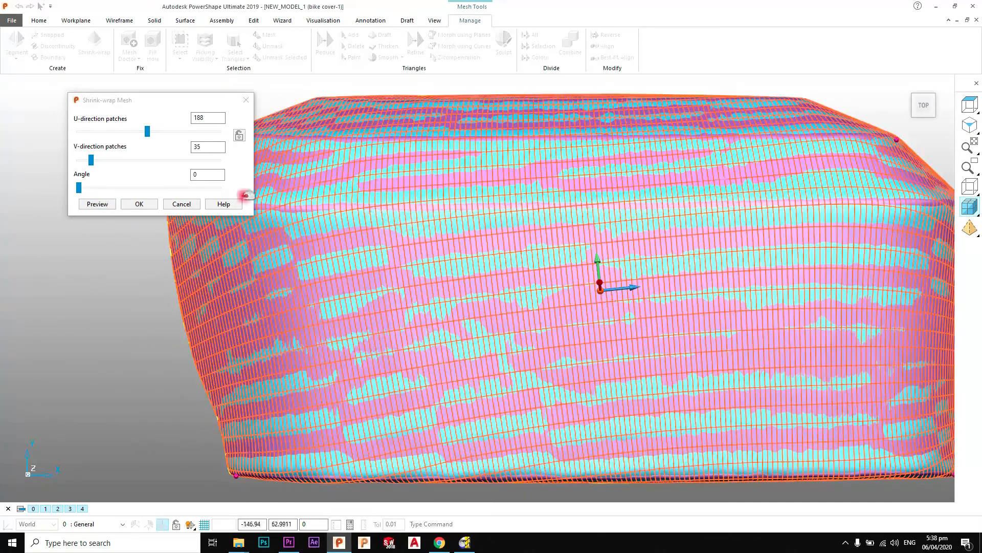
drag(93, 160, 124, 160)
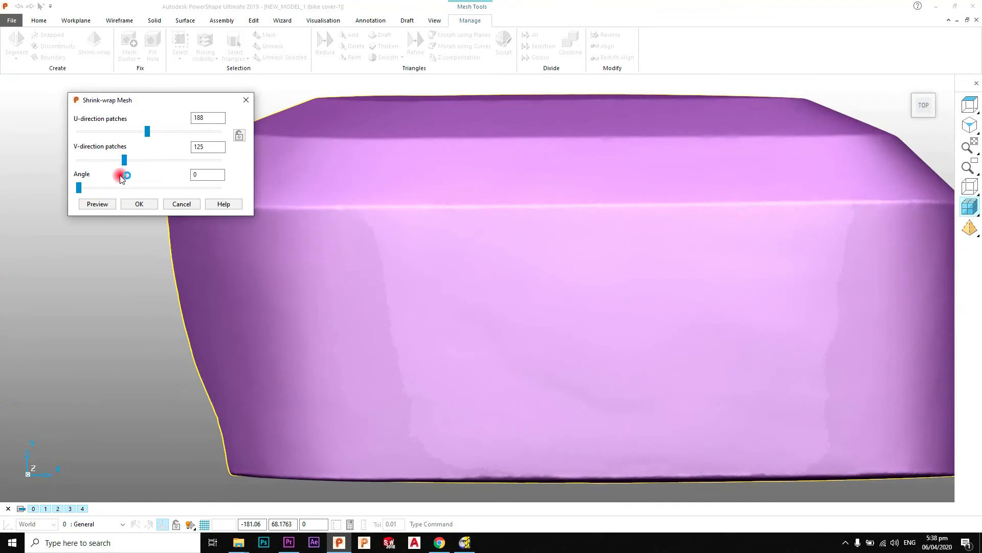
click(102, 204)
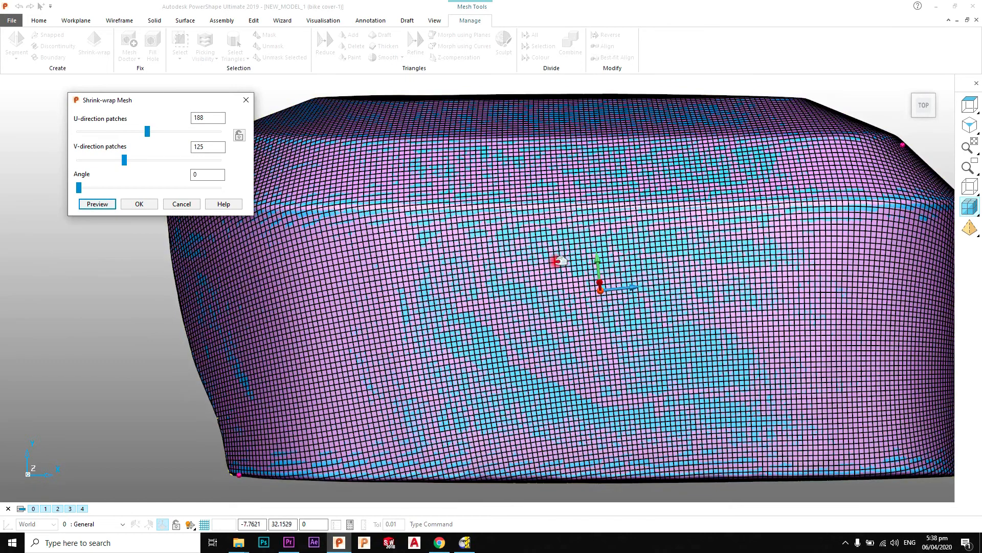
Set the shrink-wrap patch angle to 355 and preview the rotated patch grid on the mesh
middle_drag(610, 208, 654, 247)
scroll(646, 247, down, 4)
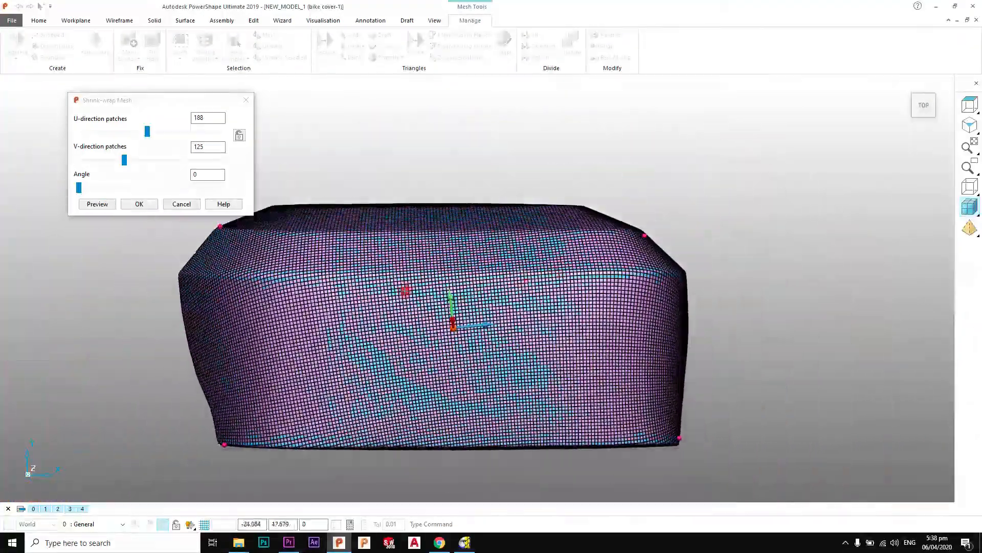
shift+middle_drag(388, 286, 465, 273)
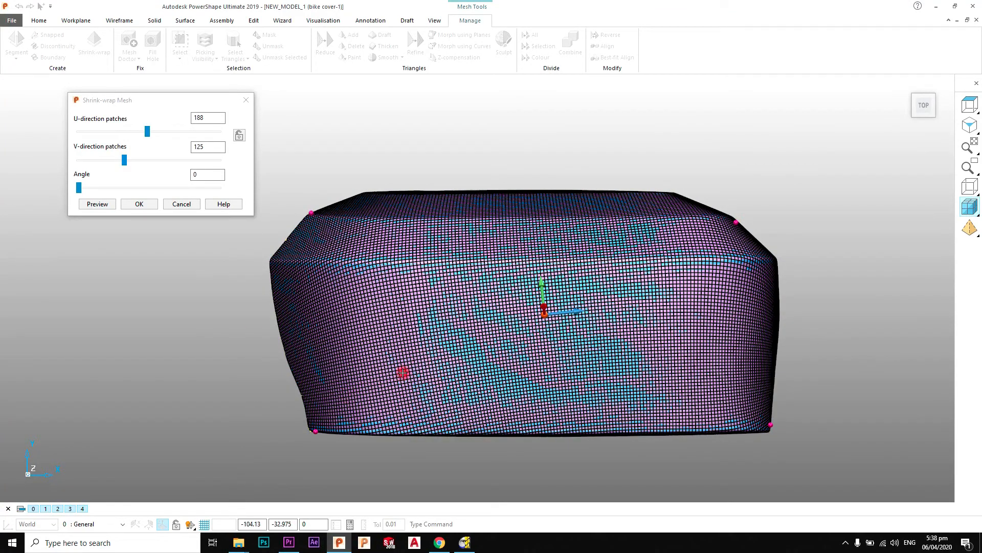
mouse_move(79, 188)
mouse_down()
mouse_move(104, 189)
mouse_move(51, 186)
mouse_move(99, 182)
mouse_move(61, 182)
mouse_up()
click(205, 179)
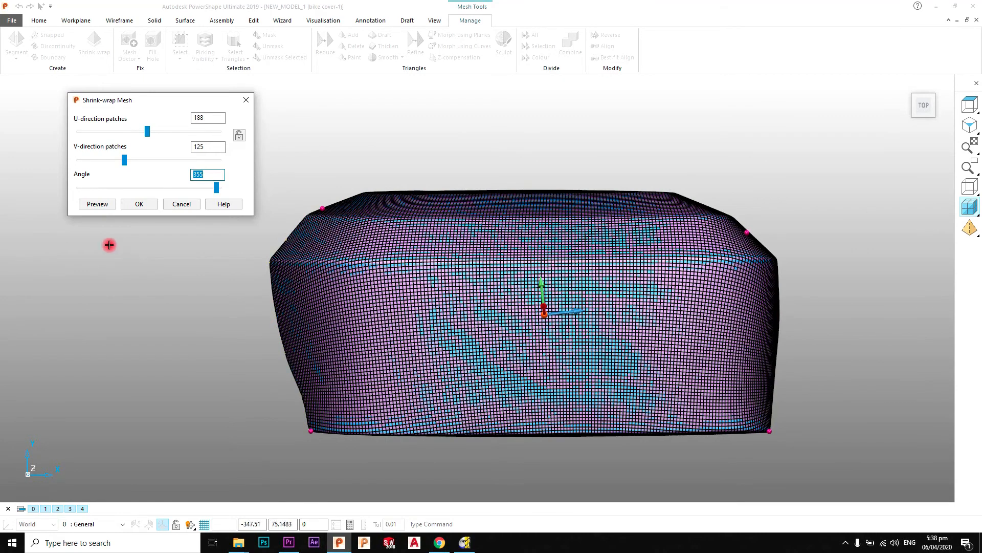
click(105, 205)
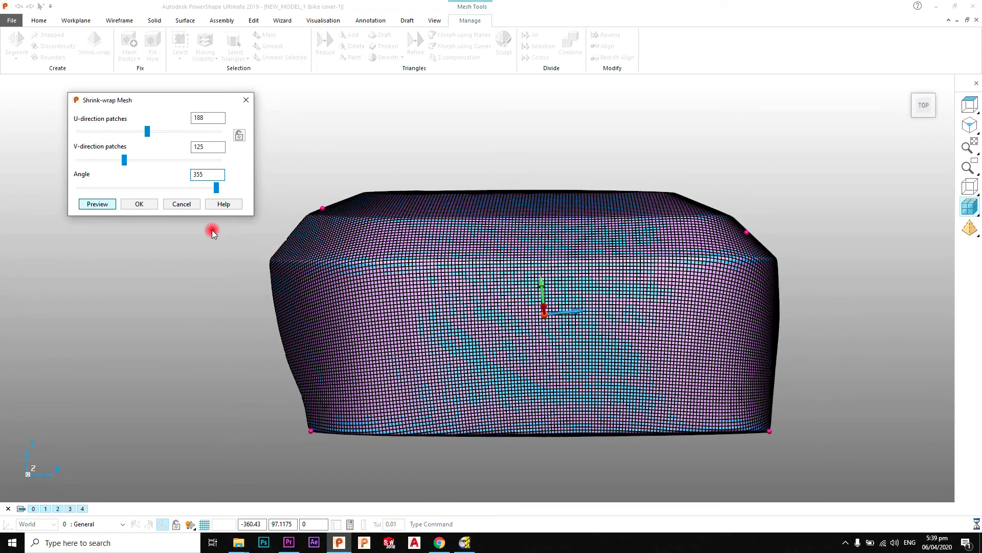
Create the shrink-wrap surface over the mesh with 188 U-direction patches, 125 V-direction patches and an angle of 355
click(144, 204)
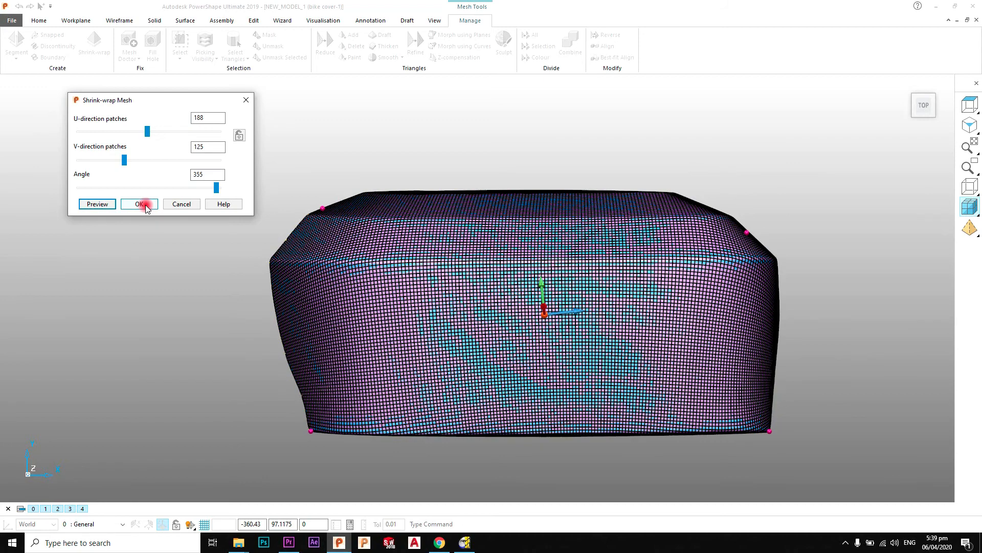
click(145, 205)
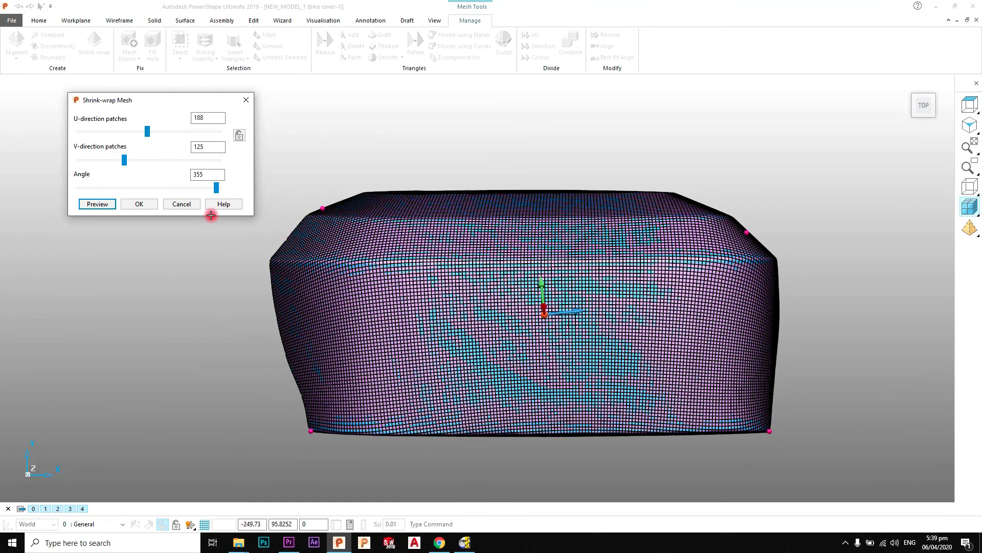
click(140, 203)
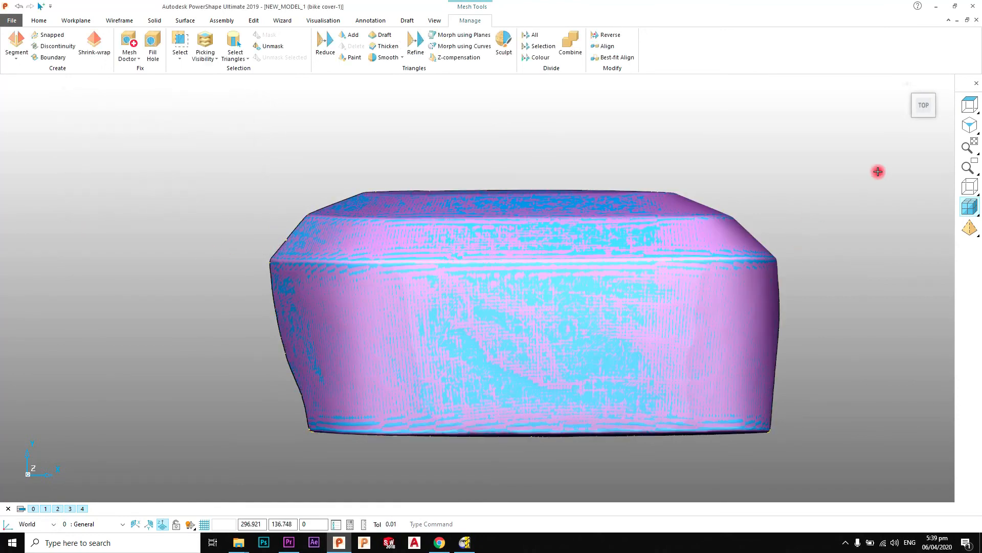
Select all meshes and blank them, leaving only the shrink-wrap surface displayed
click(950, 168)
click(970, 126)
middle_drag(591, 225, 541, 219)
scroll(541, 220, up, 1)
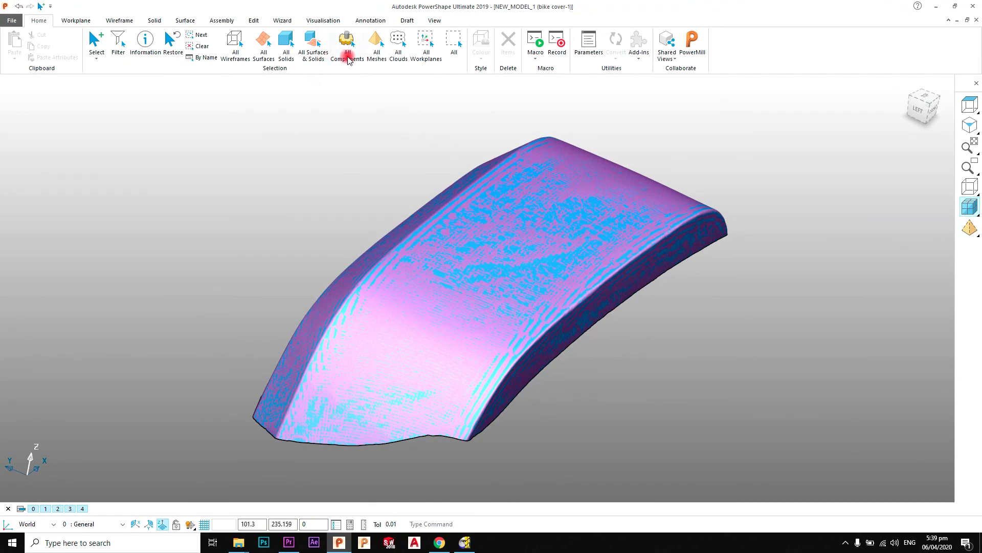
click(376, 40)
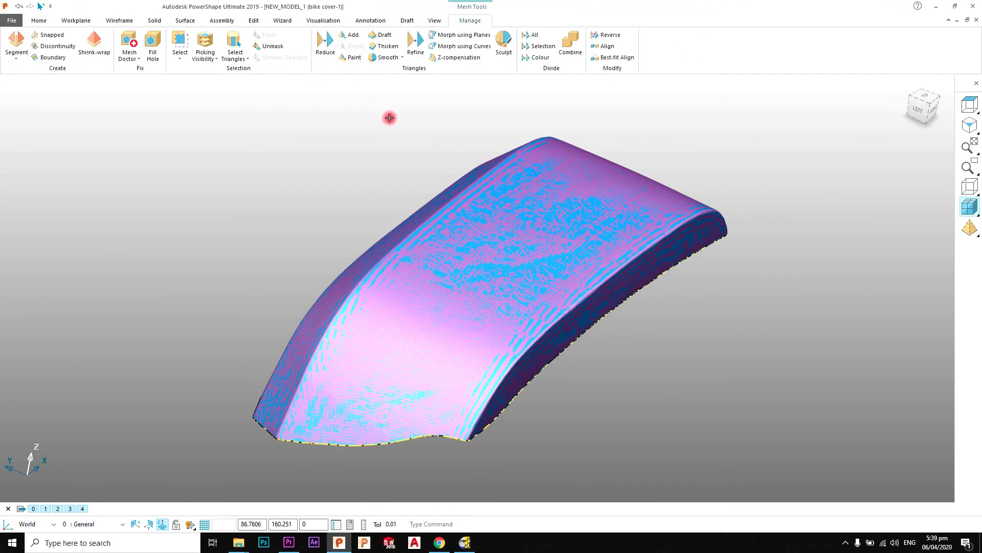
click(436, 21)
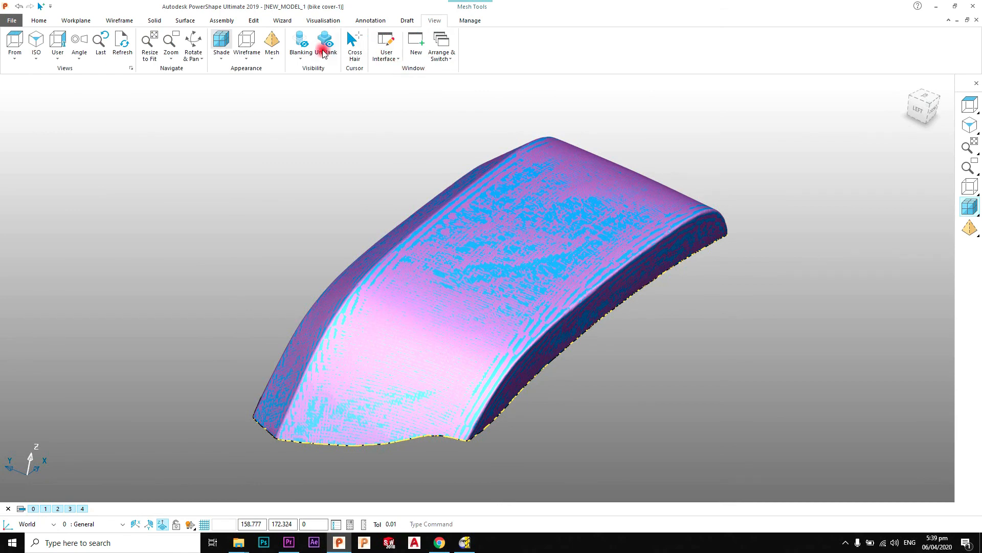
click(318, 160)
Inspect the shape and edges of the shrink-wrap surface from several angles
middle_drag(471, 358, 582, 352)
scroll(397, 339, up, 2)
middle_drag(447, 198, 599, 252)
scroll(592, 247, down, 3)
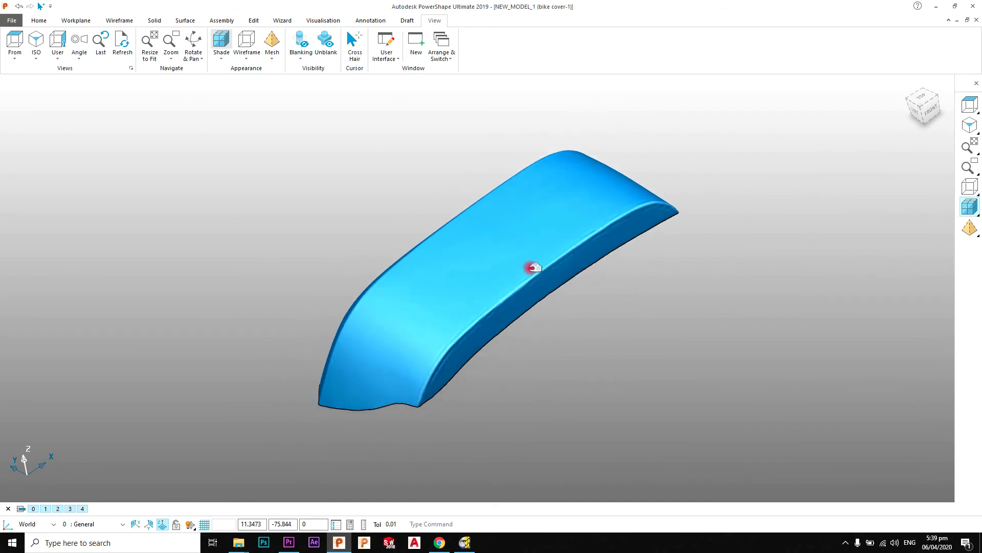
middle_drag(435, 319, 476, 276)
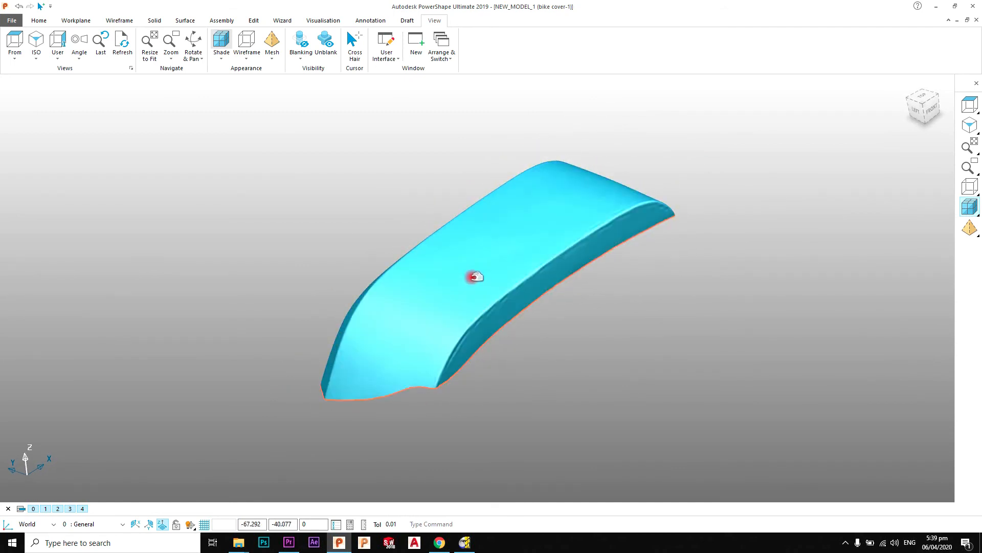